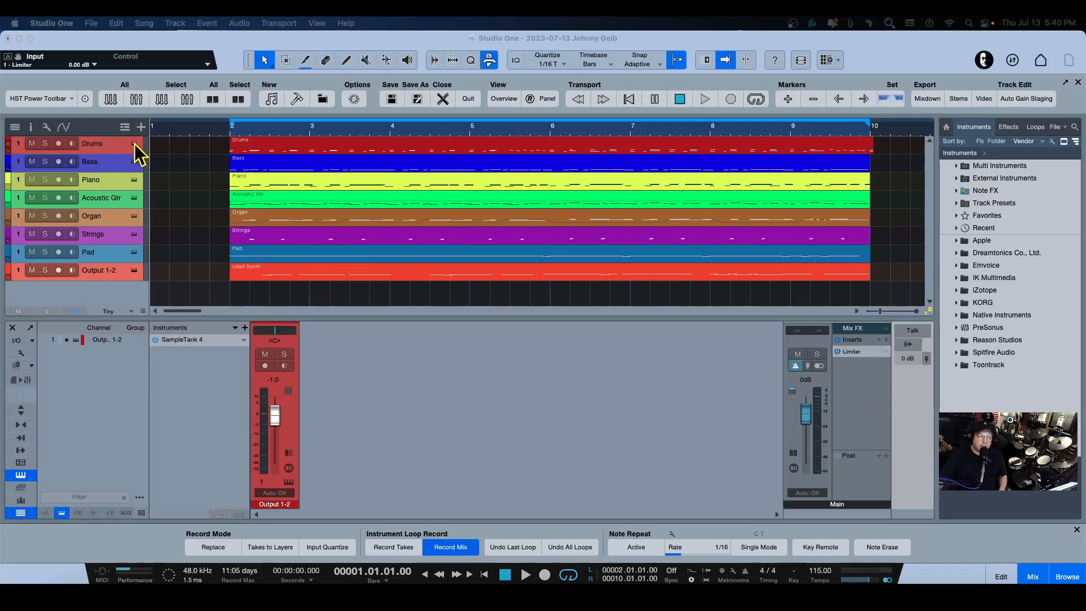
# - Show the Performance Monitor and open the SampleTank 4 instrument window from the Drums track
pyautogui.hotkey('alt', 'p')
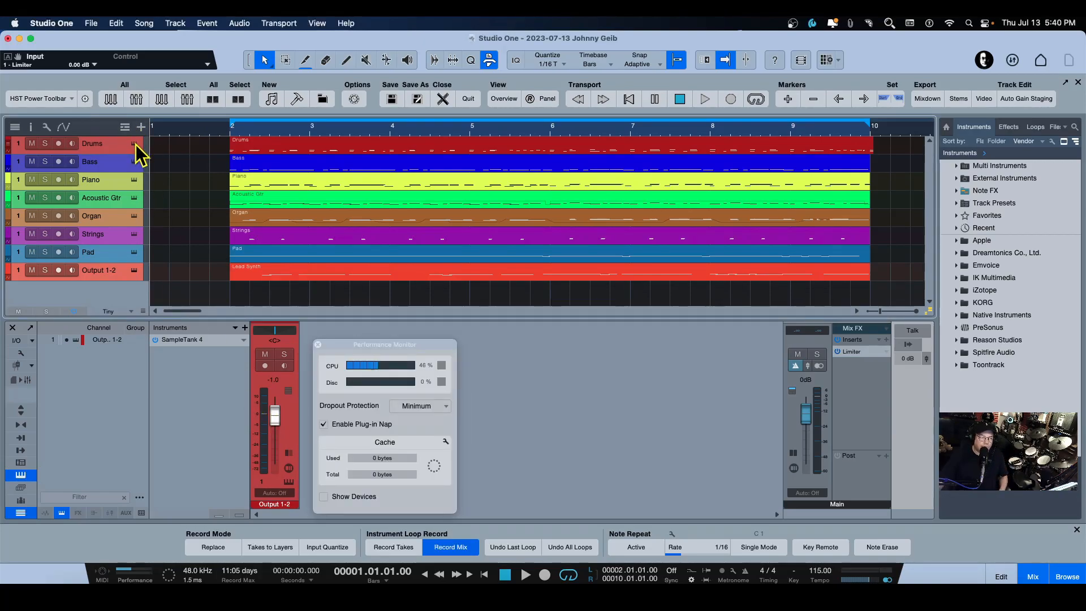
pyautogui.click(134, 144)
pyautogui.press('super+w')
pyautogui.click(133, 144)
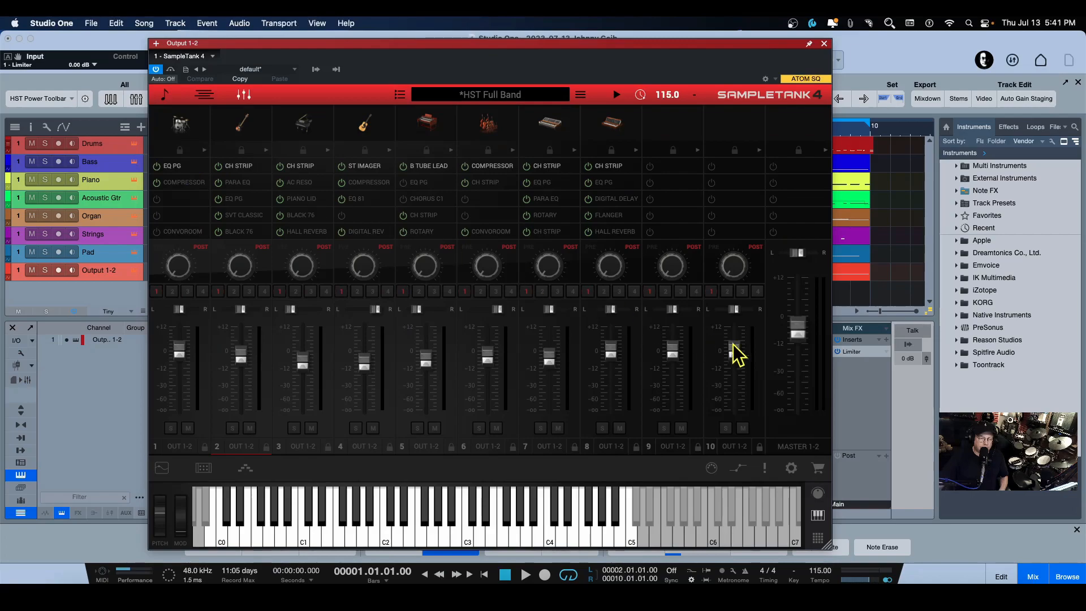
# - In SampleTank's part list, select and audition the Classic Tonewheel Organ and Sigma Centauri Lead FL parts
pyautogui.click(166, 95)
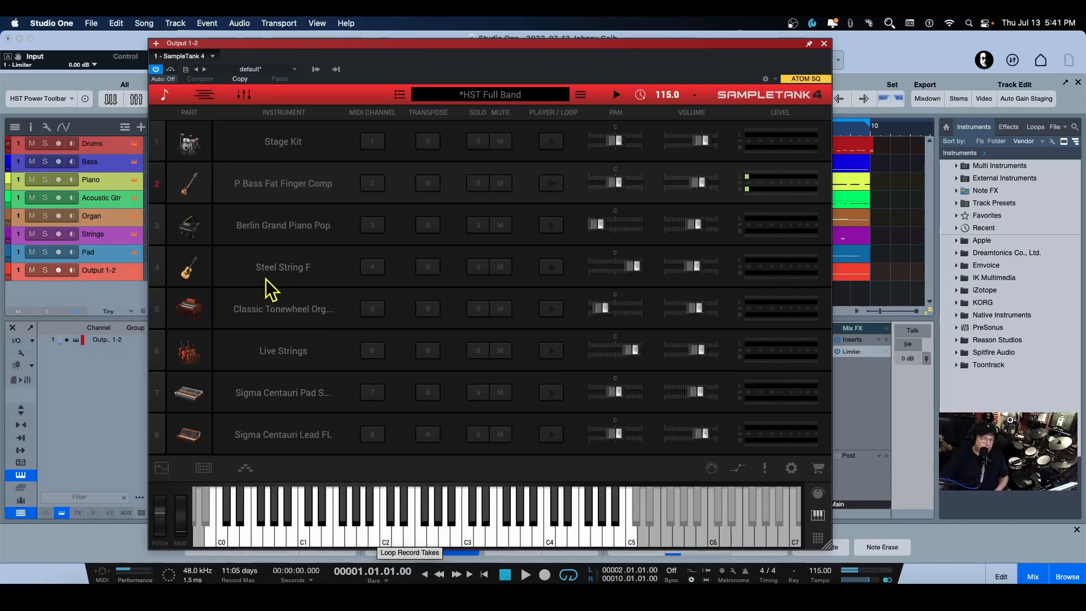
pyautogui.click(277, 311)
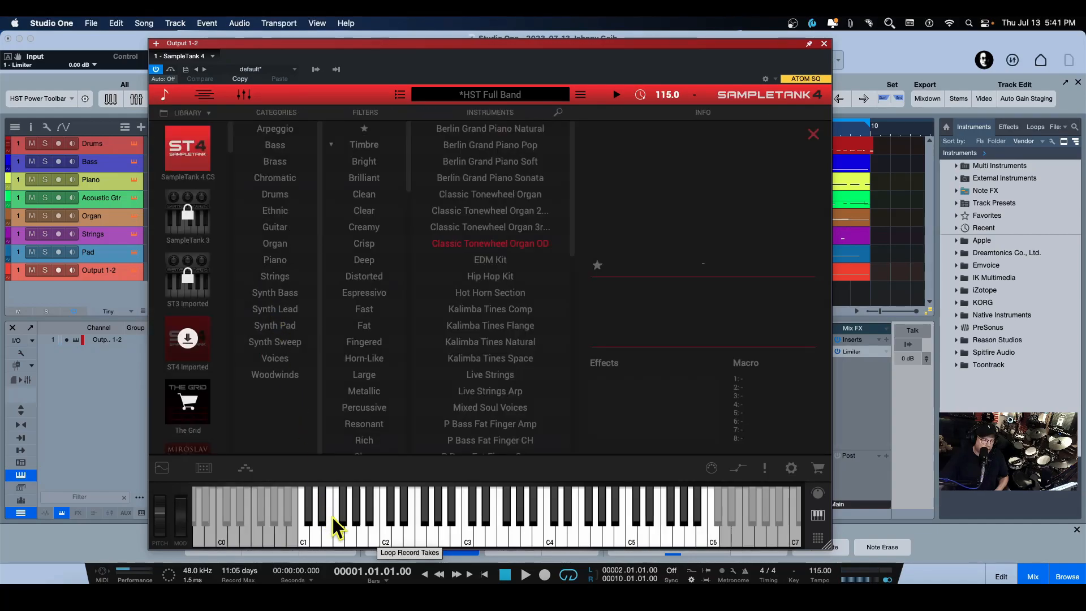
pyautogui.moveTo(607, 541); pyautogui.dragTo(398, 526)
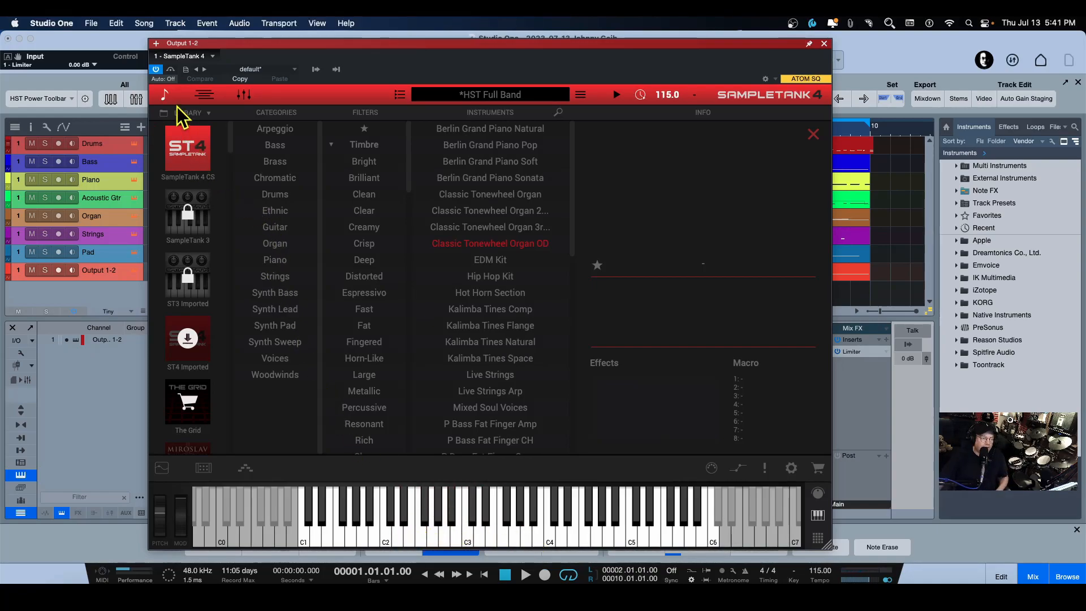
pyautogui.click(165, 97)
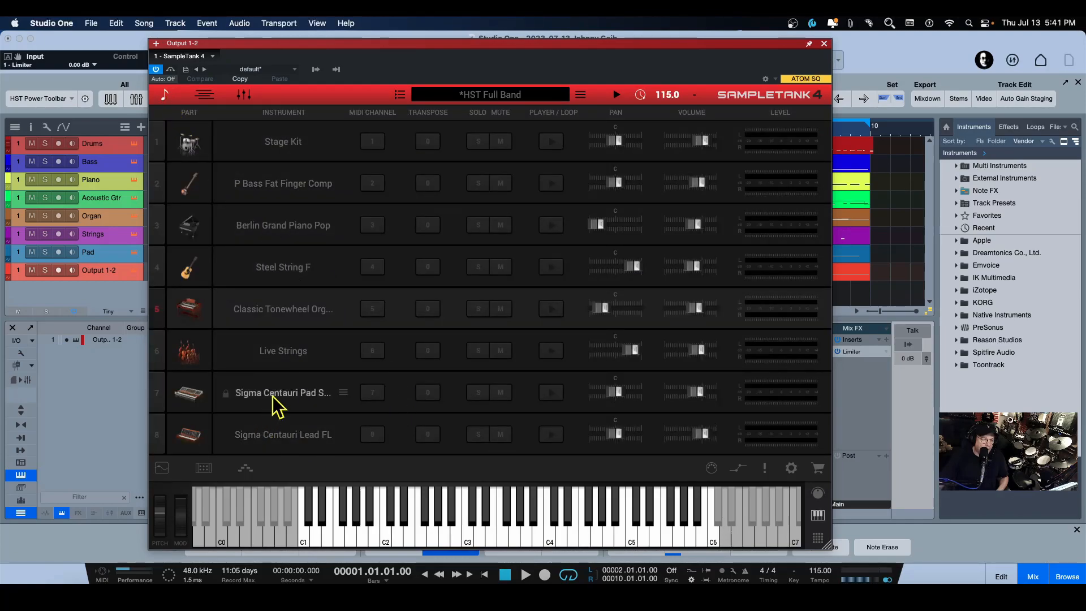
pyautogui.click(283, 442)
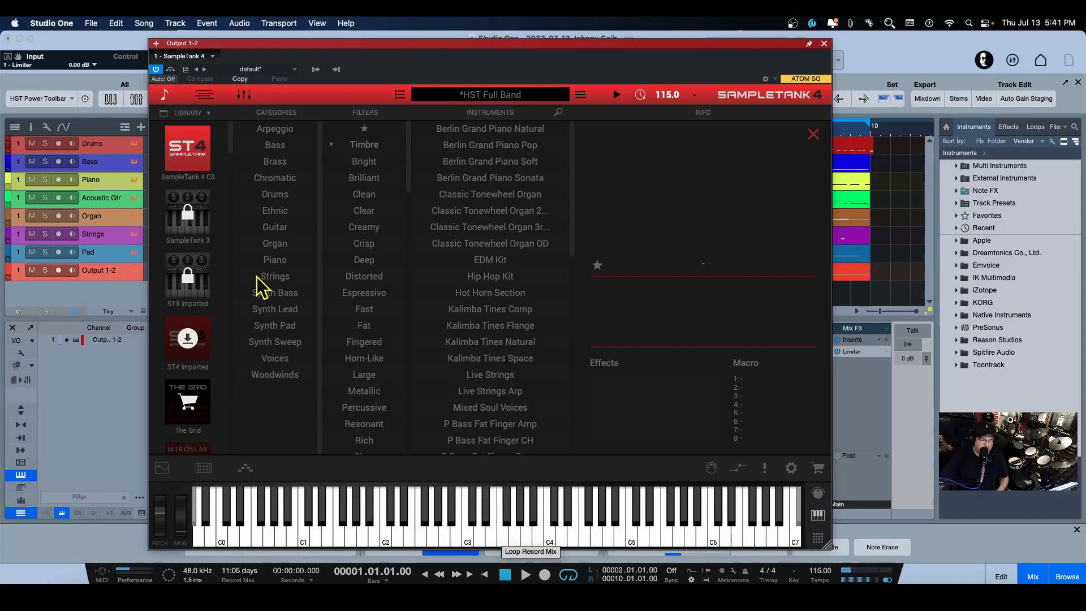
pyautogui.click(165, 95)
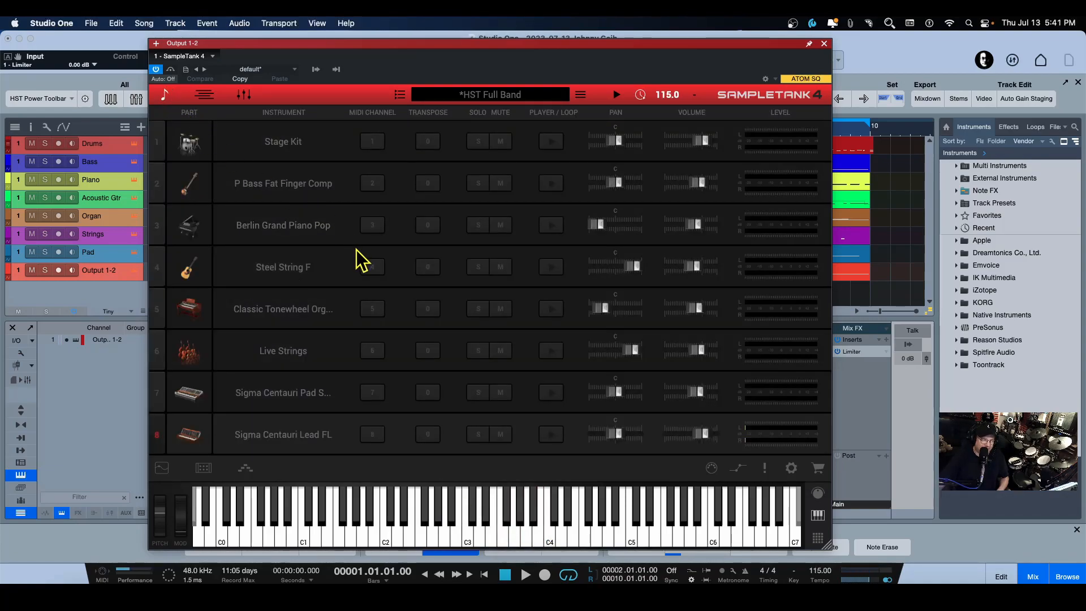
# - Audition several notes of the Stage Kit part on the virtual keyboard, return to the part list and close the instrument window
pyautogui.click(277, 143)
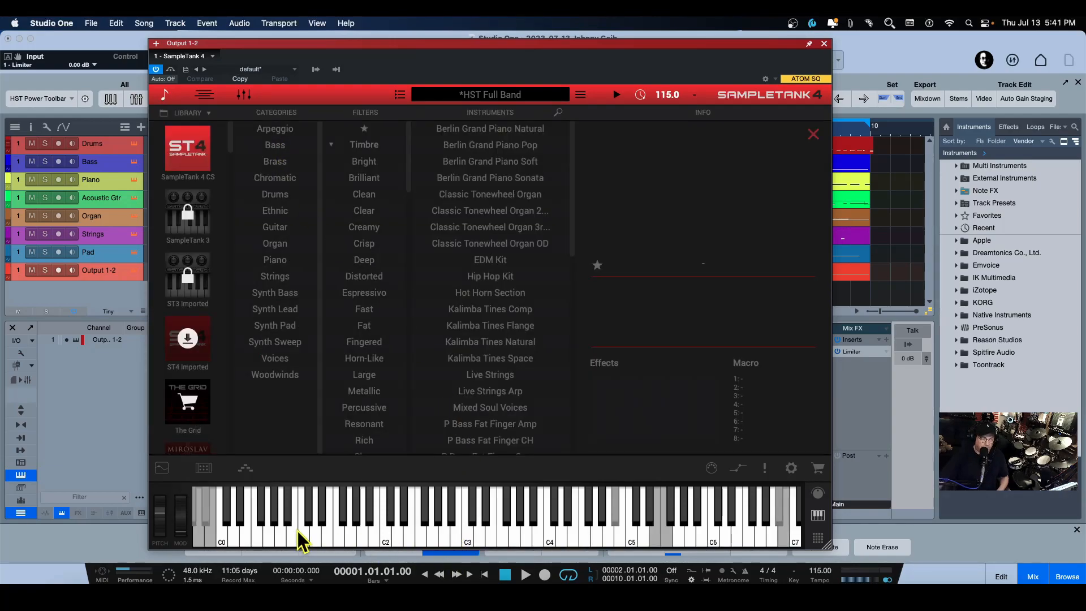
pyautogui.click(245, 540)
pyautogui.click(273, 535)
pyautogui.click(305, 534)
pyautogui.click(409, 534)
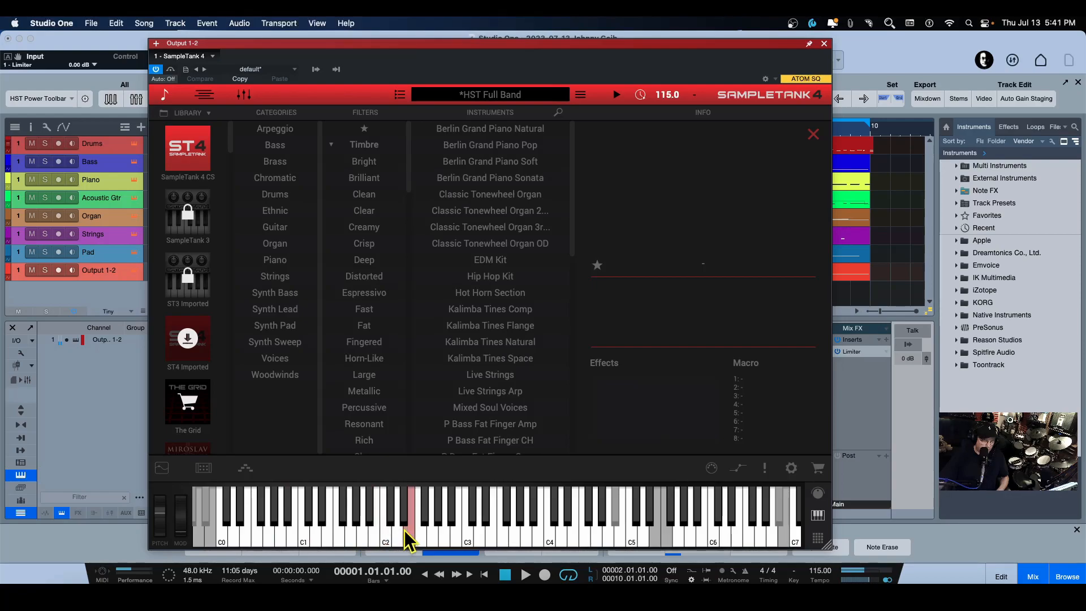
pyautogui.click(478, 537)
pyautogui.click(501, 536)
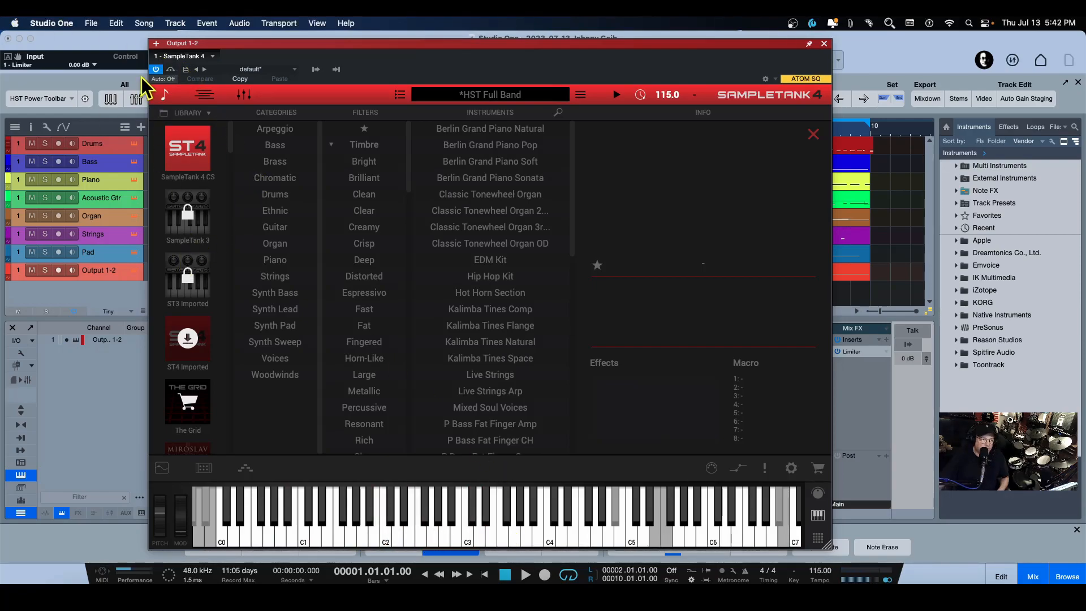
pyautogui.click(166, 96)
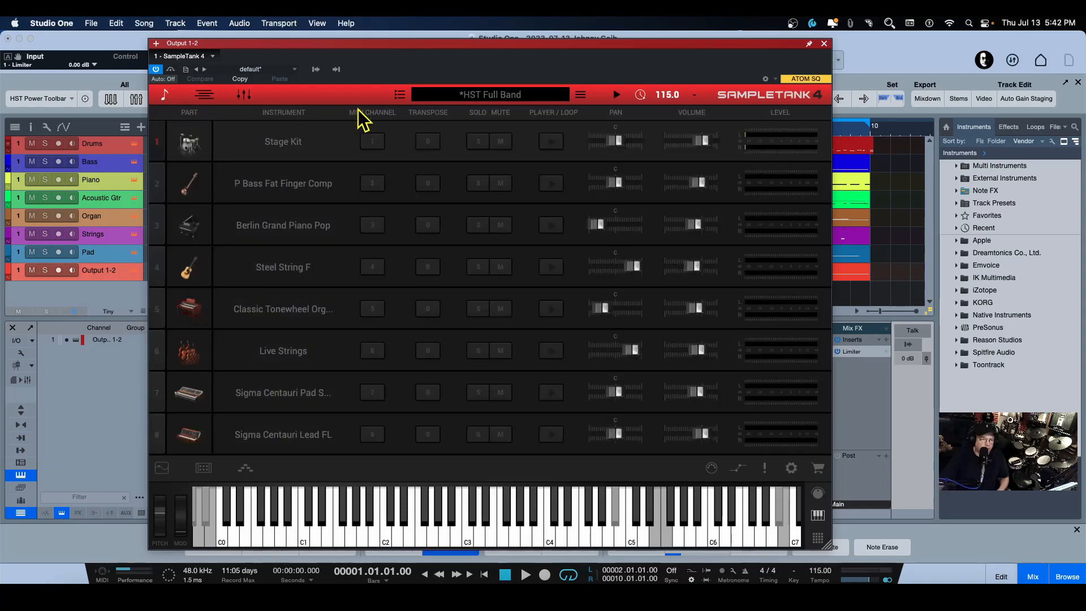
pyautogui.click(824, 44)
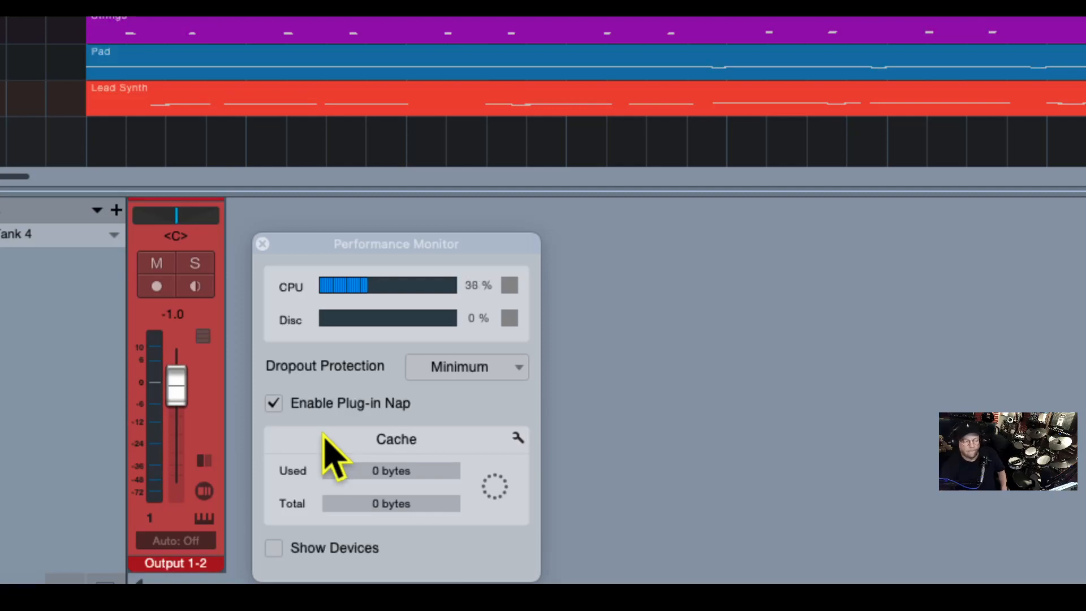
# - Play the song from bar 2 while watching the CPU load in the Performance Monitor, and stop playback
pyautogui.press('space')
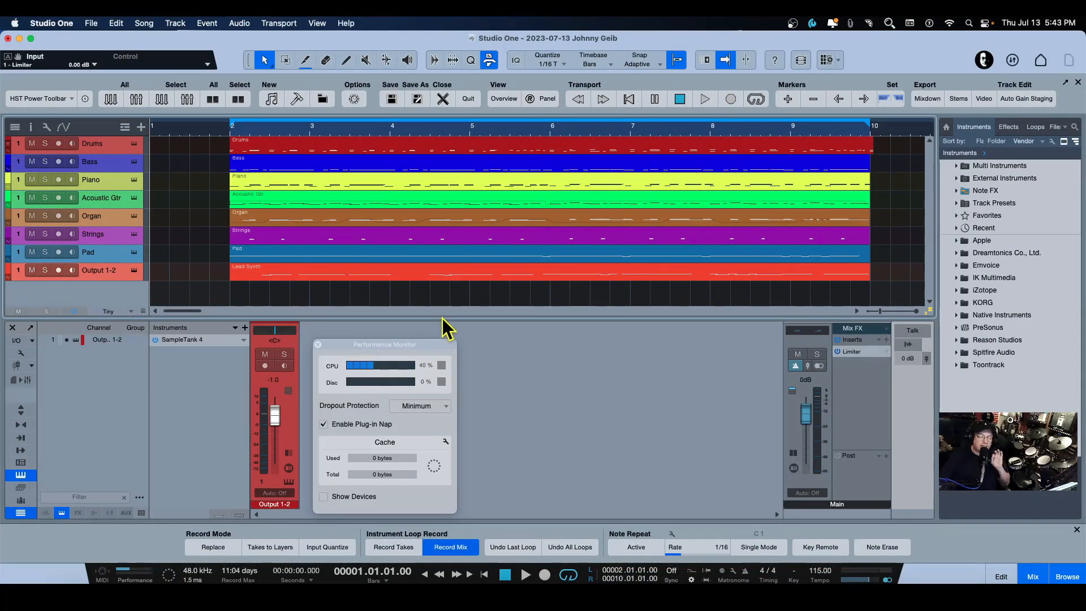
pyautogui.press('space')
pyautogui.press('space')
pyautogui.click(231, 135)
pyautogui.press('space')
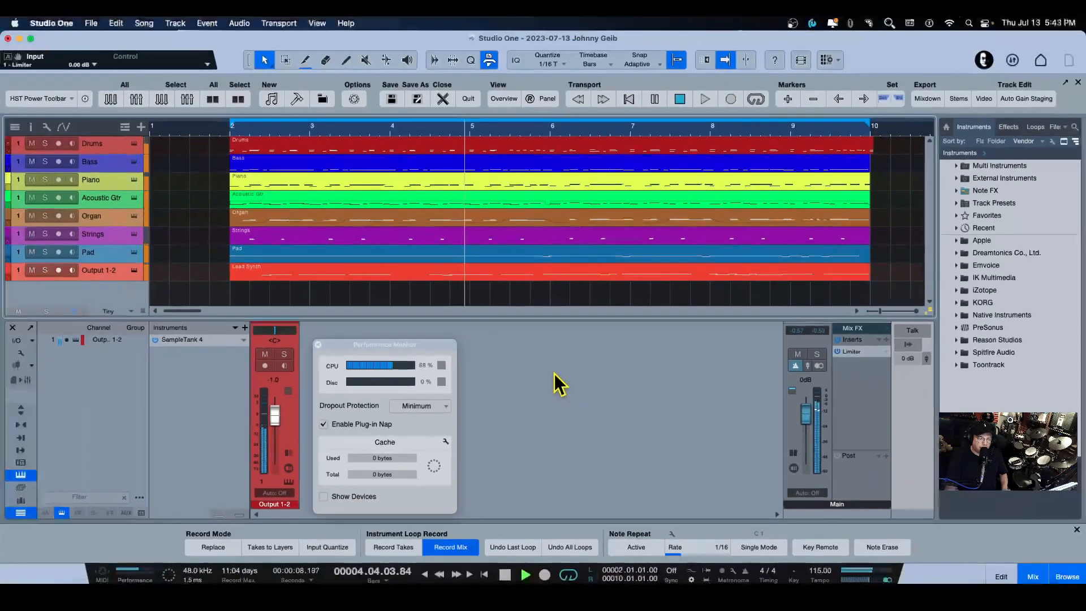
pyautogui.press('space')
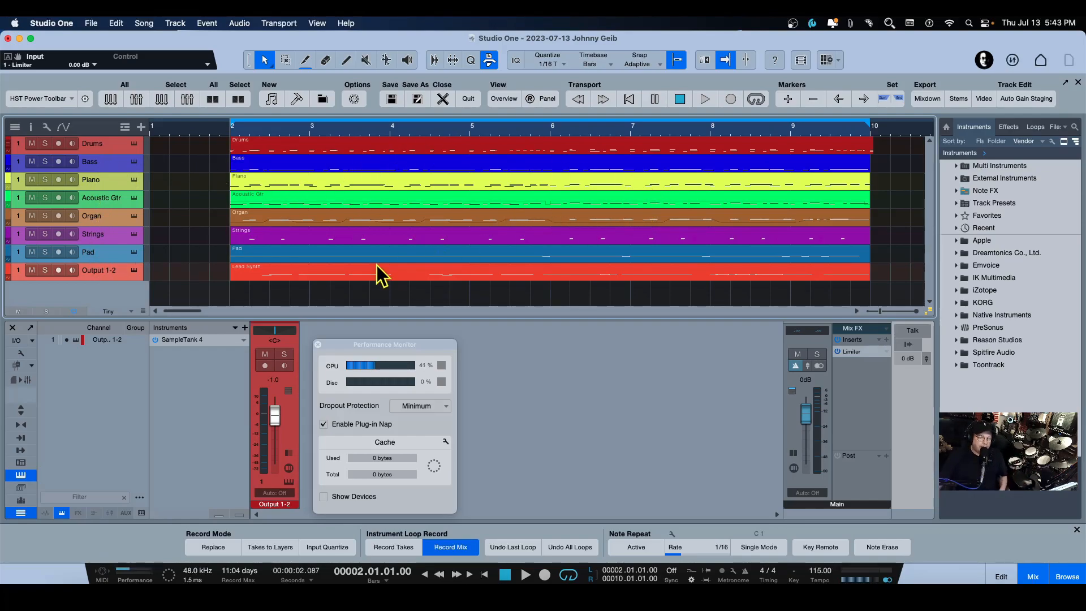
# - Open the Lead Synth part in the note editor and move the Performance Monitor clear of the notes
pyautogui.doubleClick(339, 270)
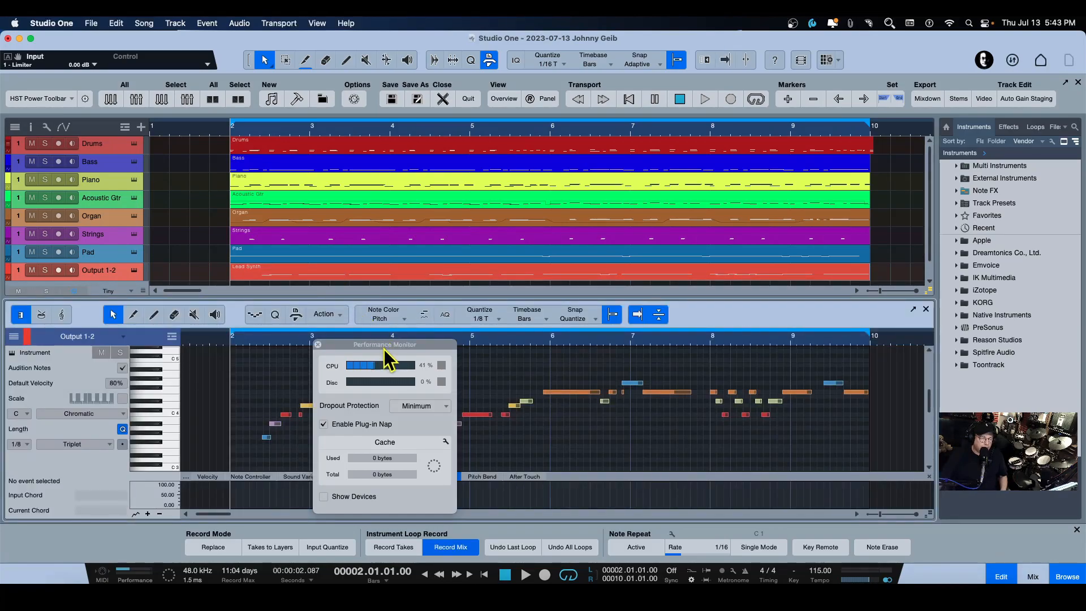
pyautogui.moveTo(388, 344); pyautogui.dragTo(1018, 354)
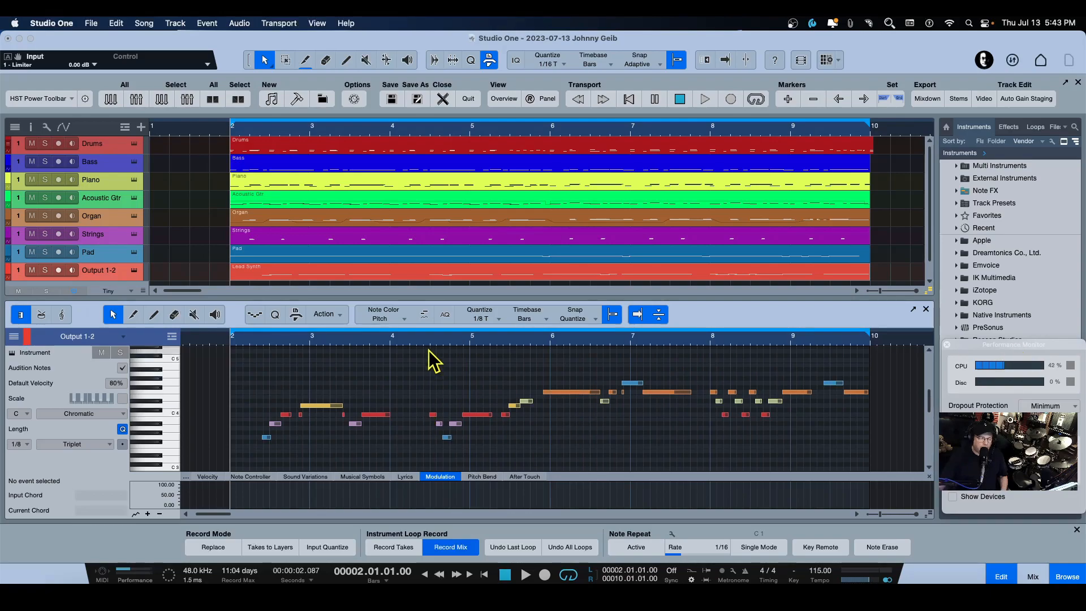
# - Examine the notes of each track from Drums through Pad in the note editor, and play the song from bar 2
pyautogui.click(113, 143)
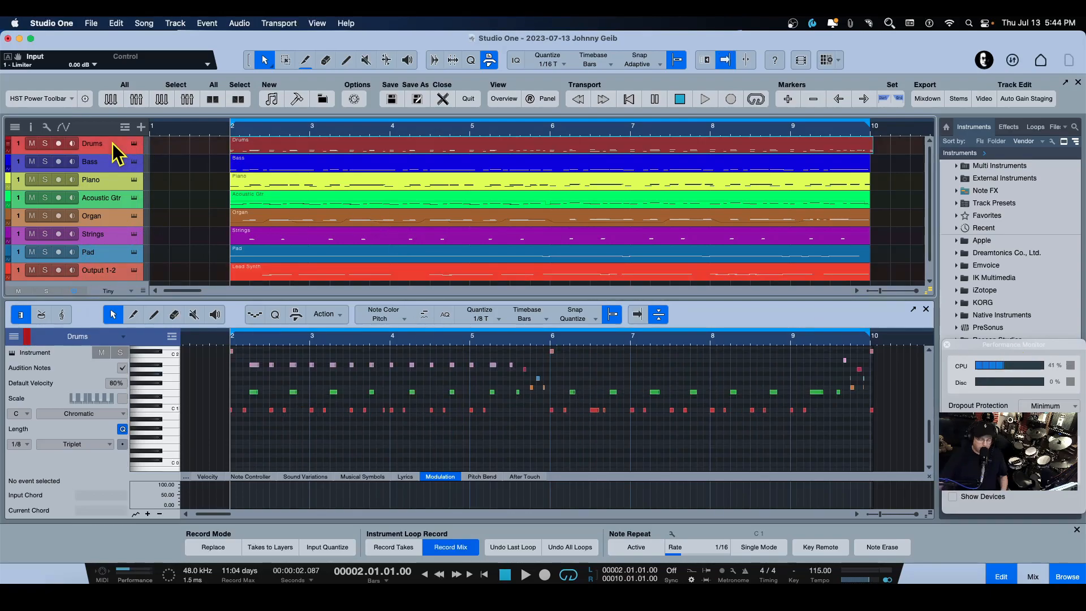
pyautogui.press('Down')
pyautogui.press('Down')
pyautogui.press('Down')
pyautogui.press('Down')
pyautogui.press('Down')
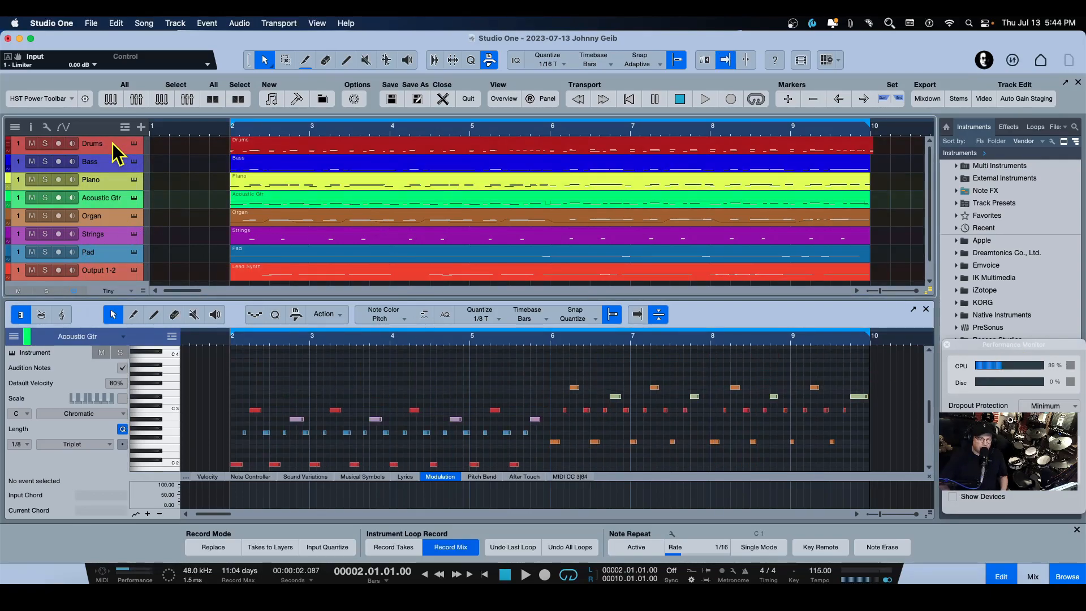
pyautogui.press('Up')
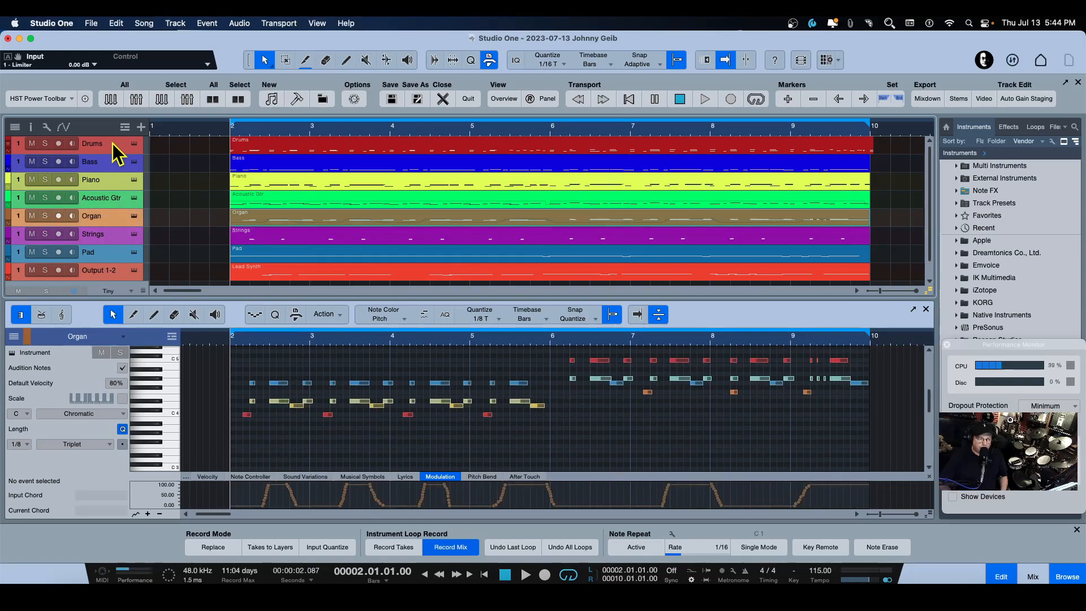
pyautogui.press('Down')
pyautogui.press('Down')
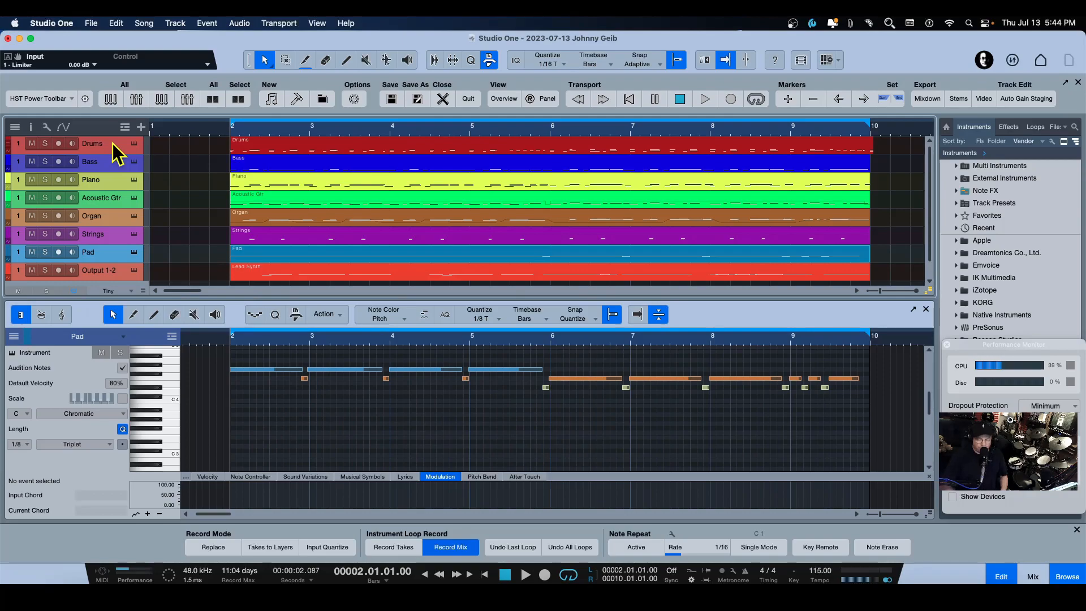
pyautogui.press('space')
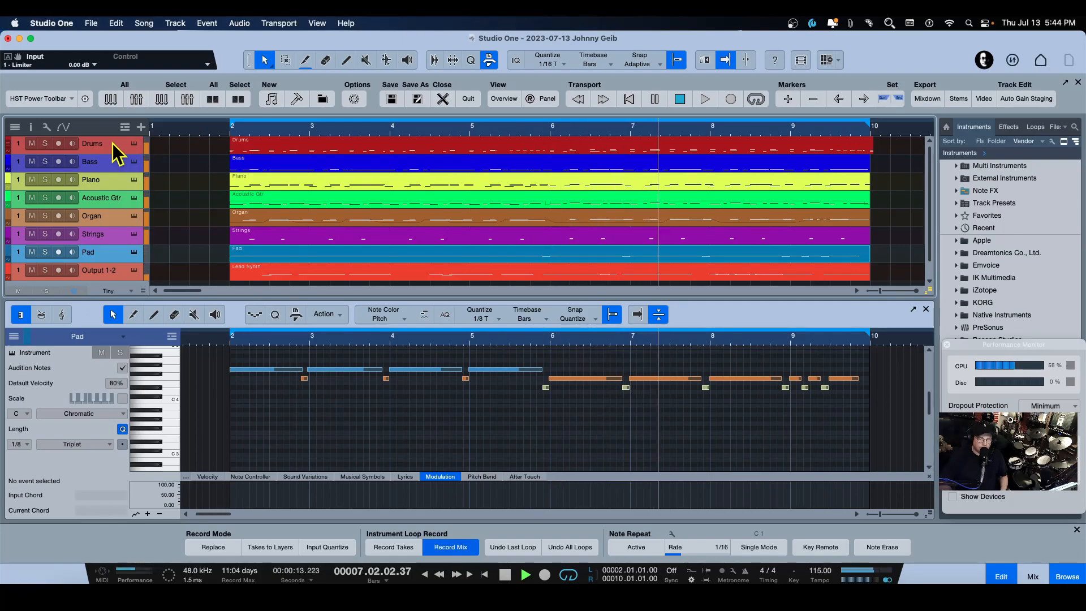
pyautogui.press('space')
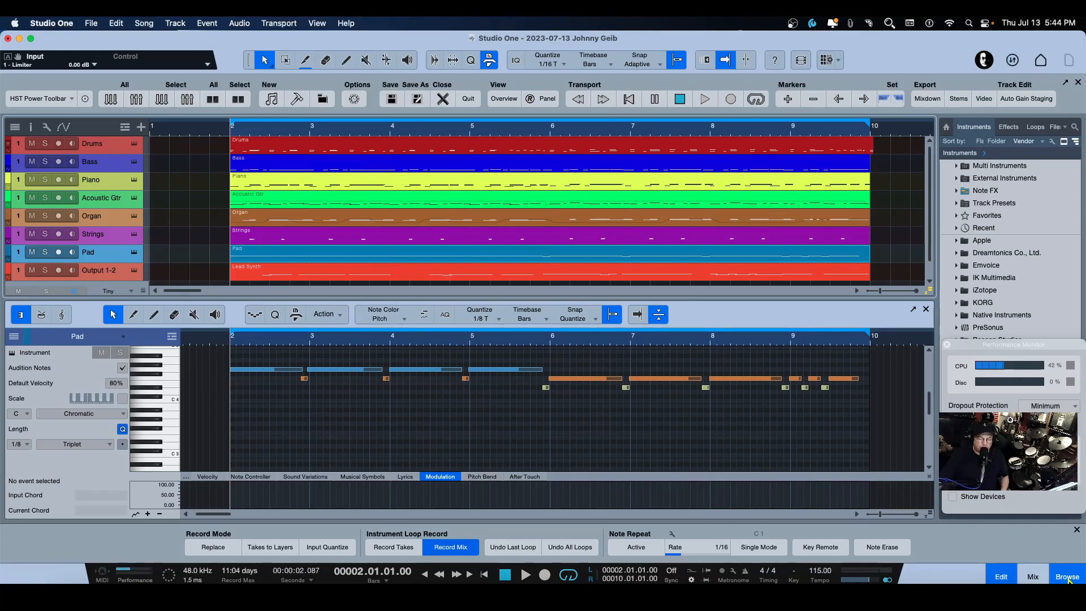
# - Hide the note editor and mixer so the arrangement fills the view, and place the Performance Monitor below the track list
pyautogui.click(1033, 577)
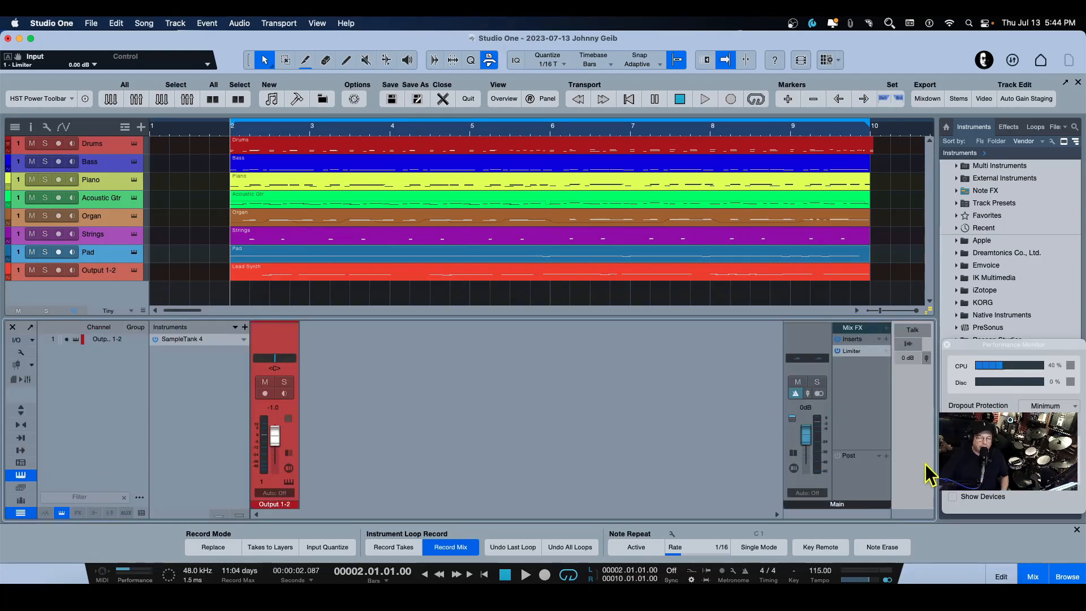
pyautogui.click(1033, 577)
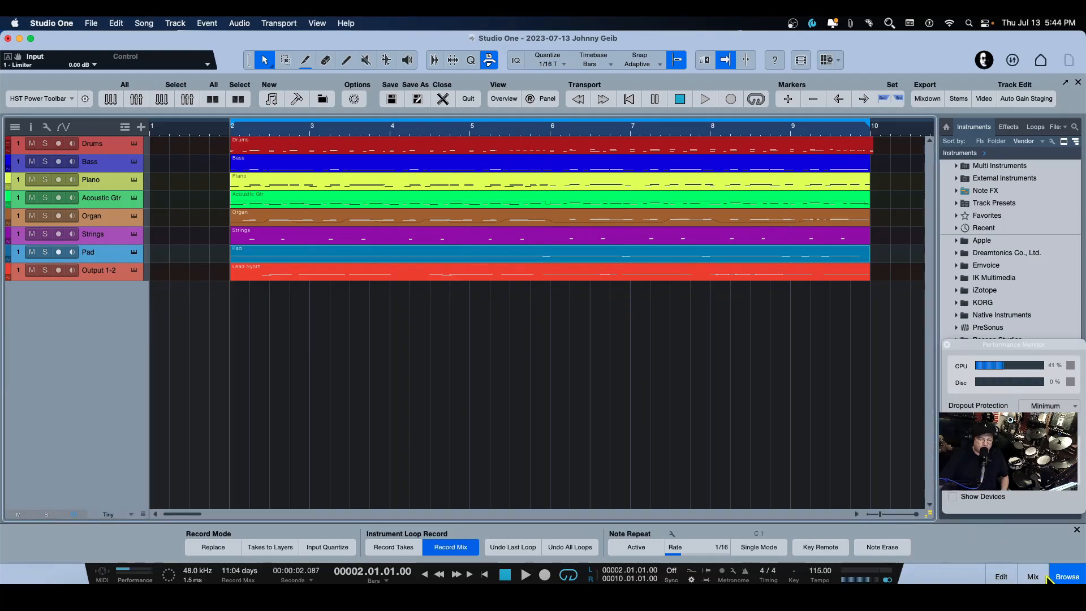
pyautogui.click(1066, 576)
pyautogui.click(1067, 576)
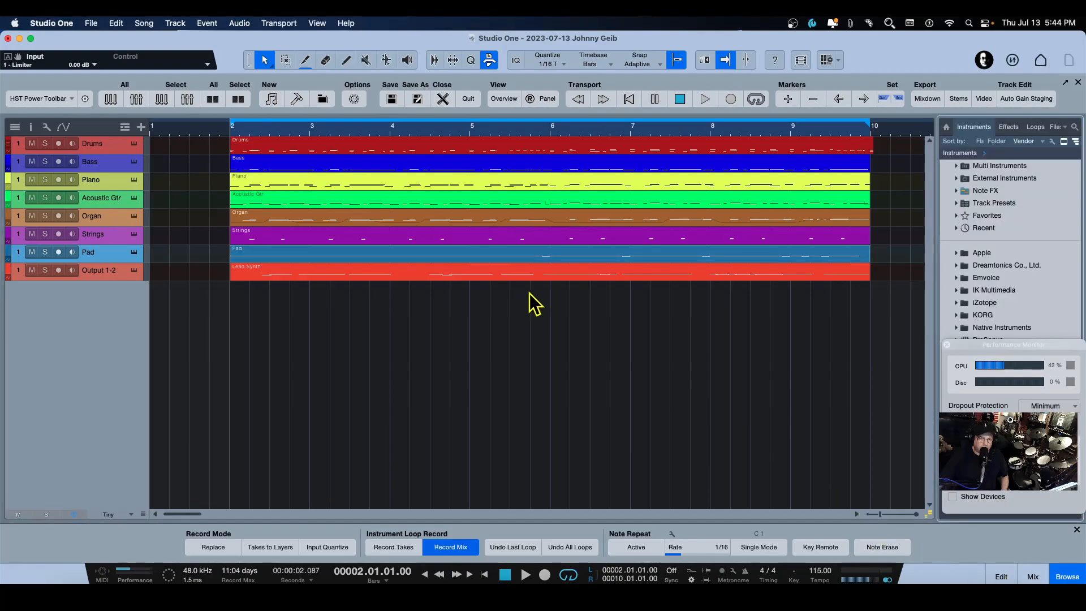
pyautogui.moveTo(1010, 347); pyautogui.dragTo(74, 344)
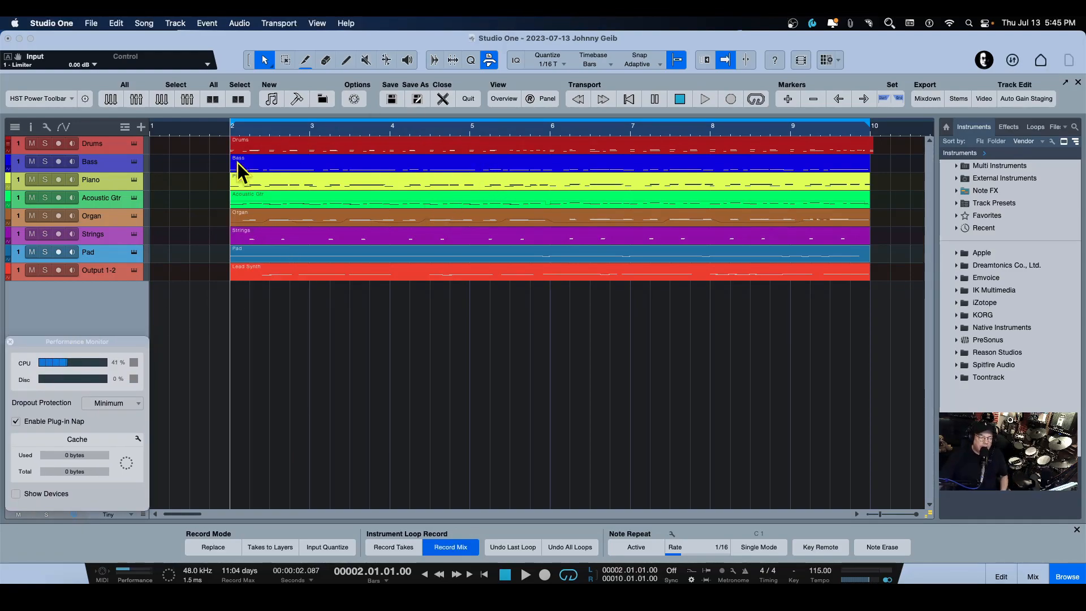
# - Reopen SampleTank 4 from the Drums track, show its mixer and move the window clear of the track names
pyautogui.click(137, 144)
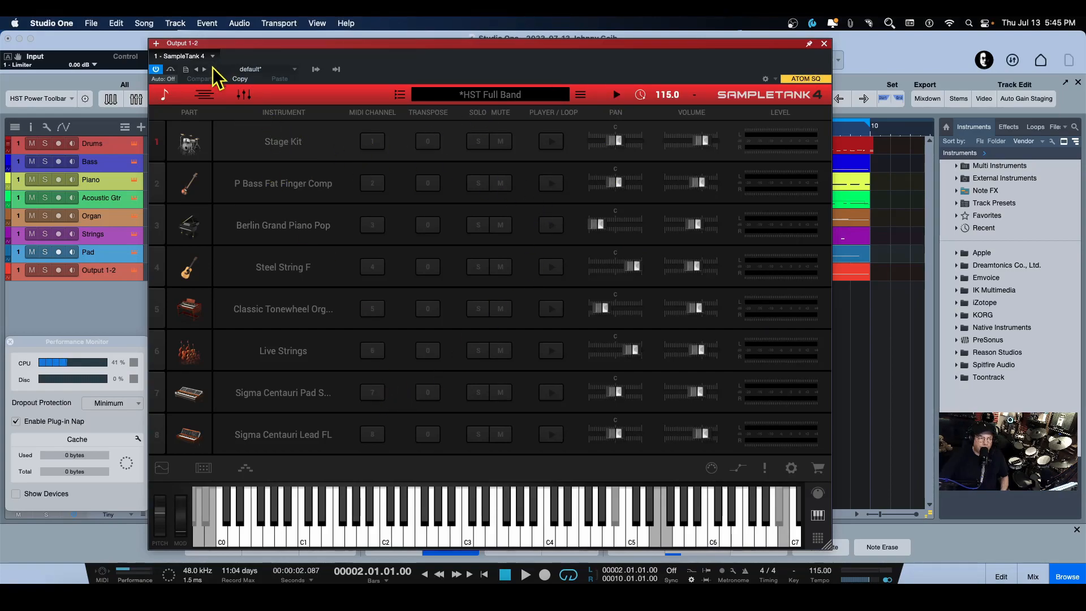
pyautogui.click(245, 96)
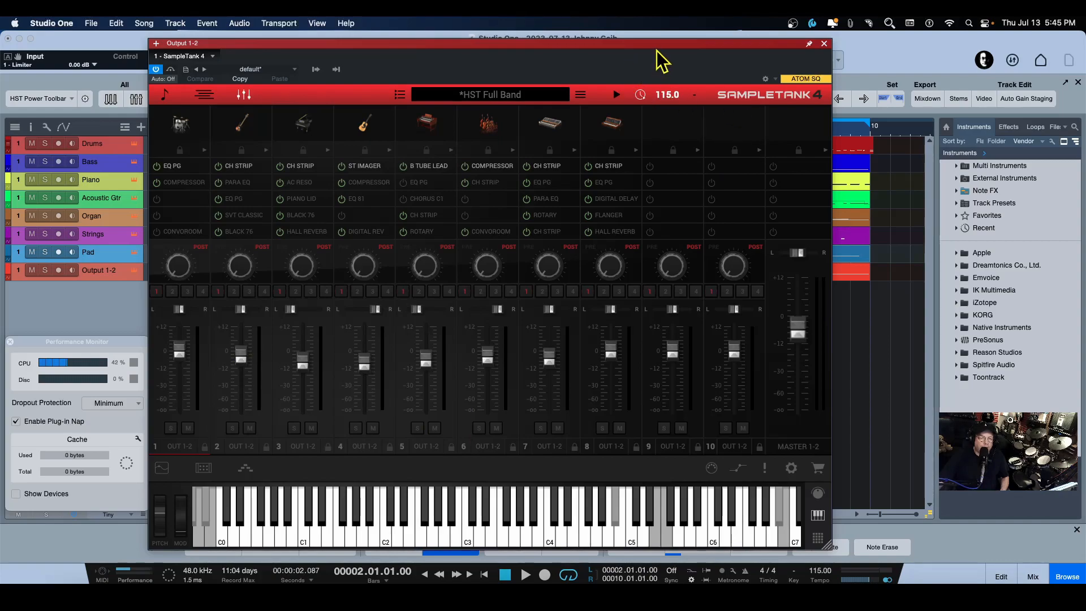
pyautogui.moveTo(662, 44); pyautogui.dragTo(855, 46)
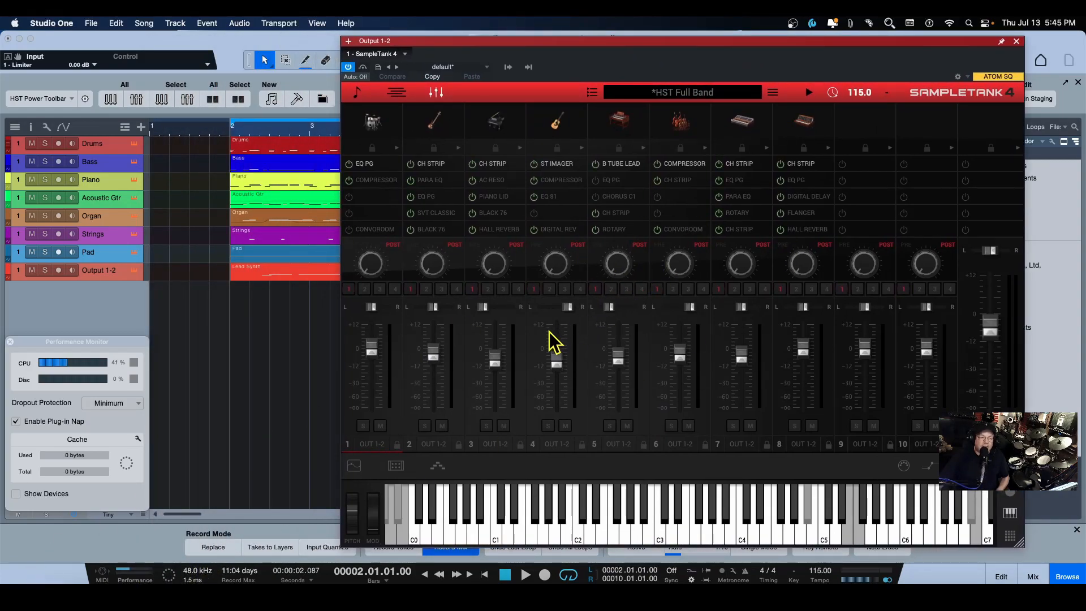
# - Play the song from bar 2 and audition channel 1 (drums) in solo in the SampleTank mixer
pyautogui.click(311, 412)
pyautogui.press('space')
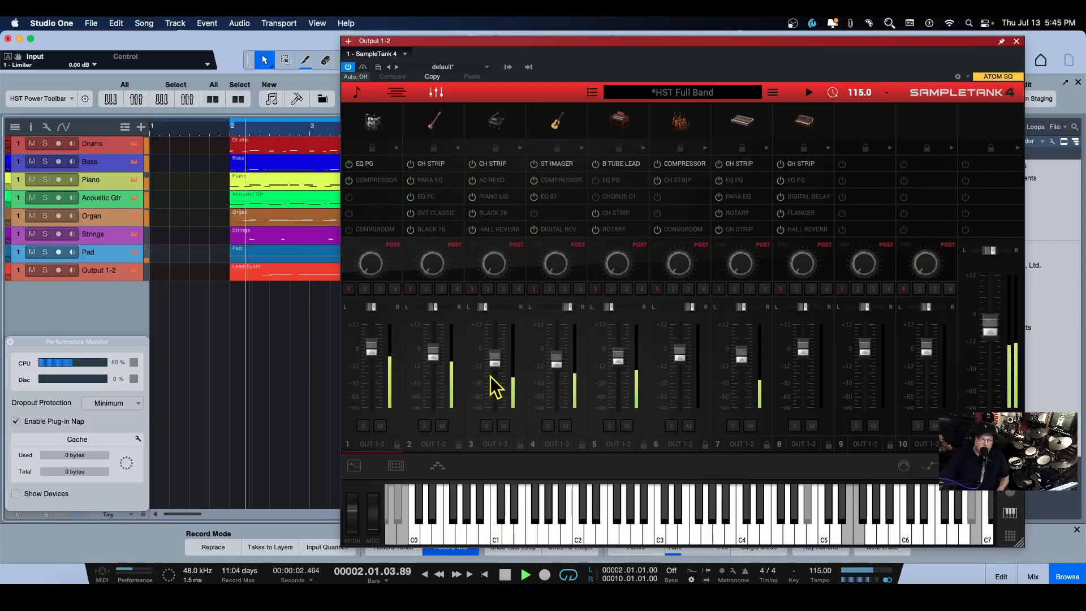
pyautogui.click(364, 426)
pyautogui.click(363, 426)
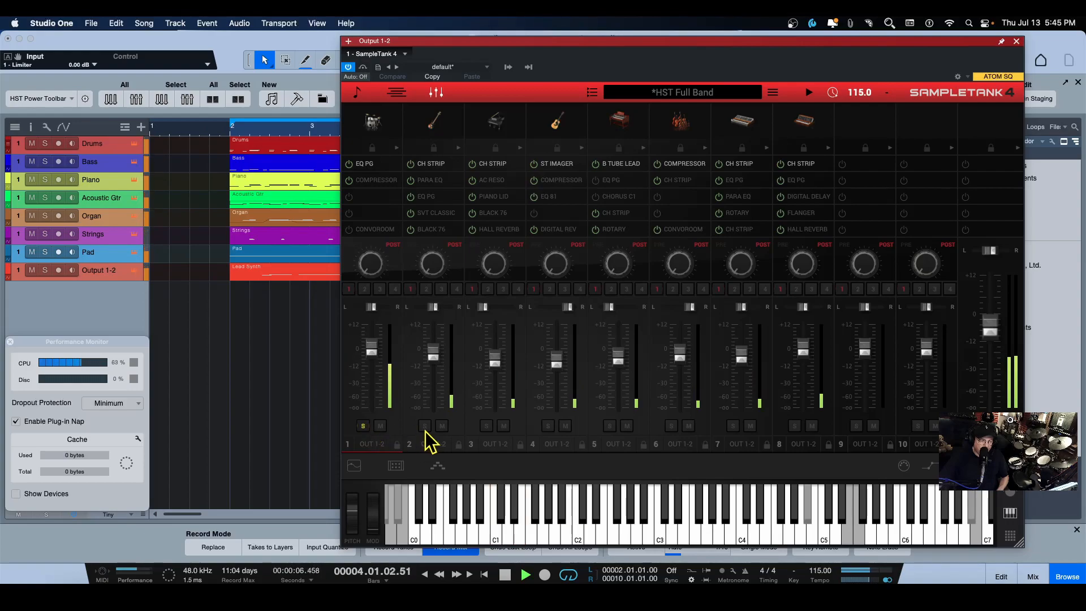
pyautogui.click(365, 427)
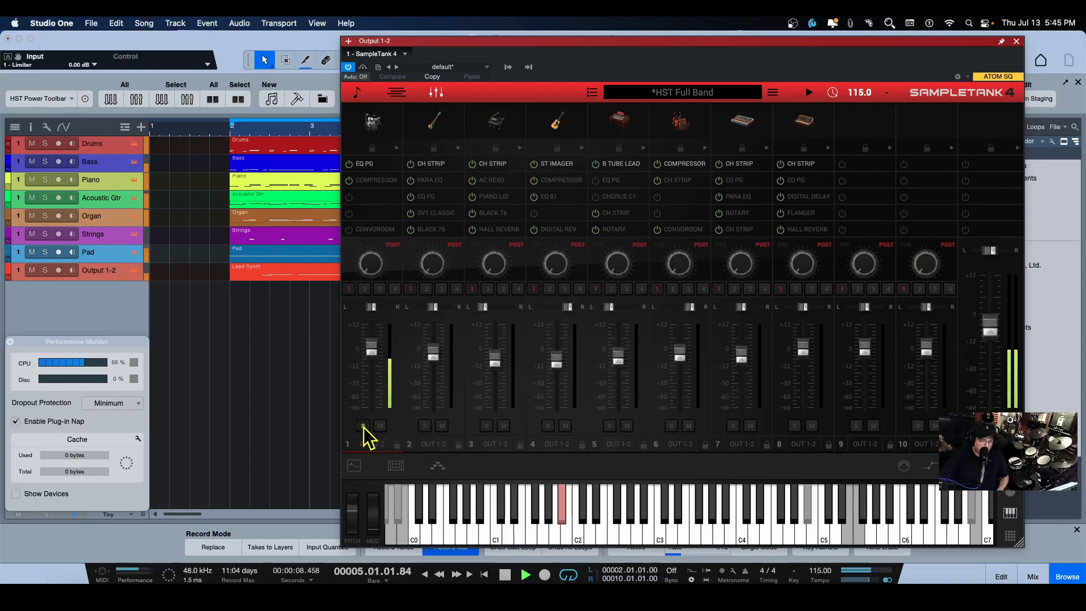
# - Solo SampleTank mixer channels 2 through 8 one after another during playback, and stop the song
pyautogui.click(424, 425)
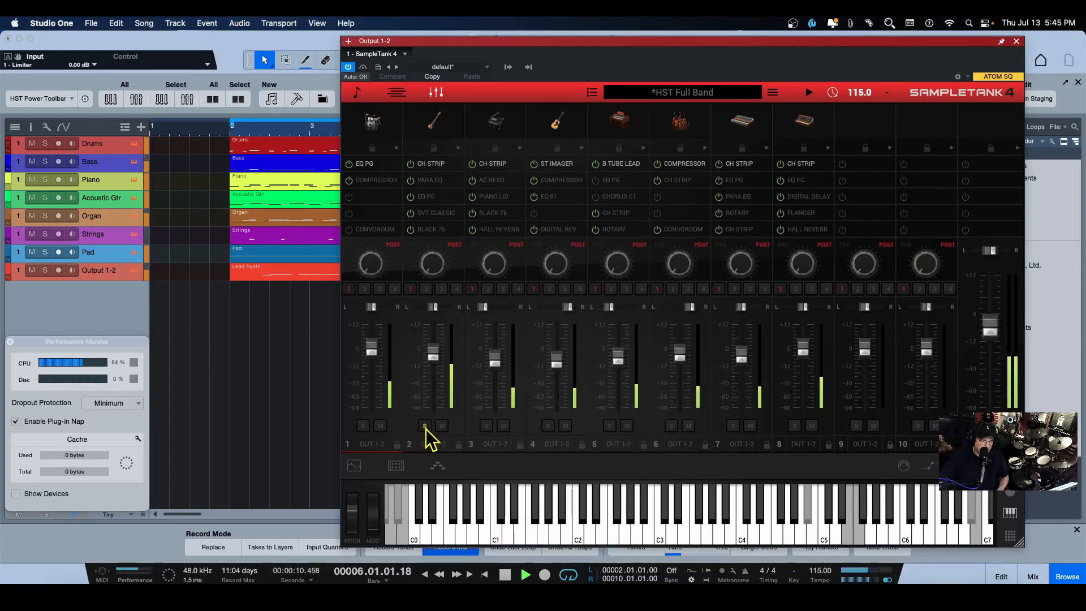
pyautogui.click(487, 427)
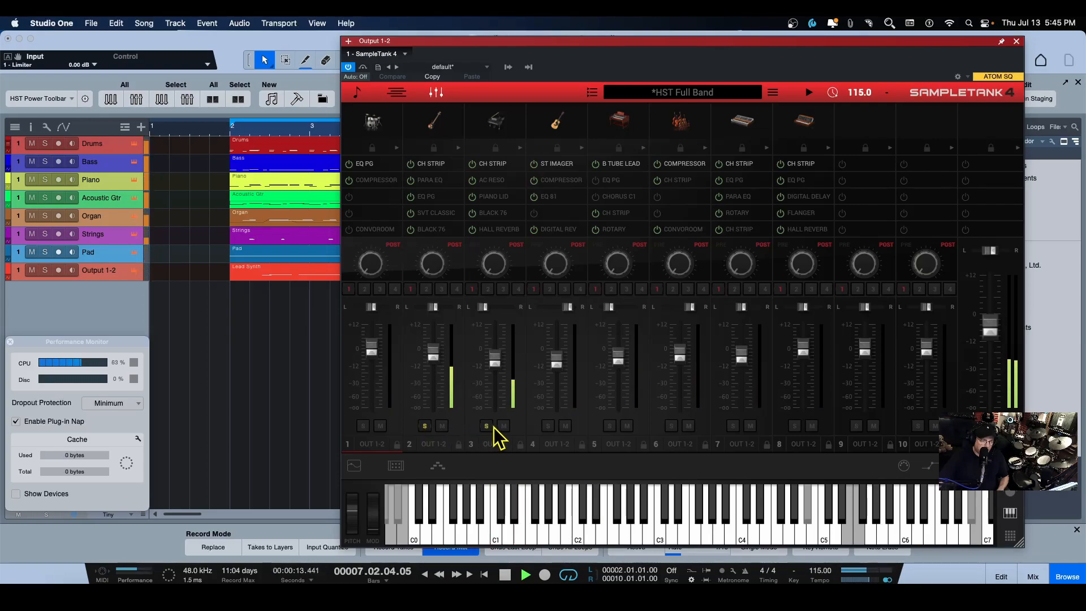
pyautogui.click(547, 427)
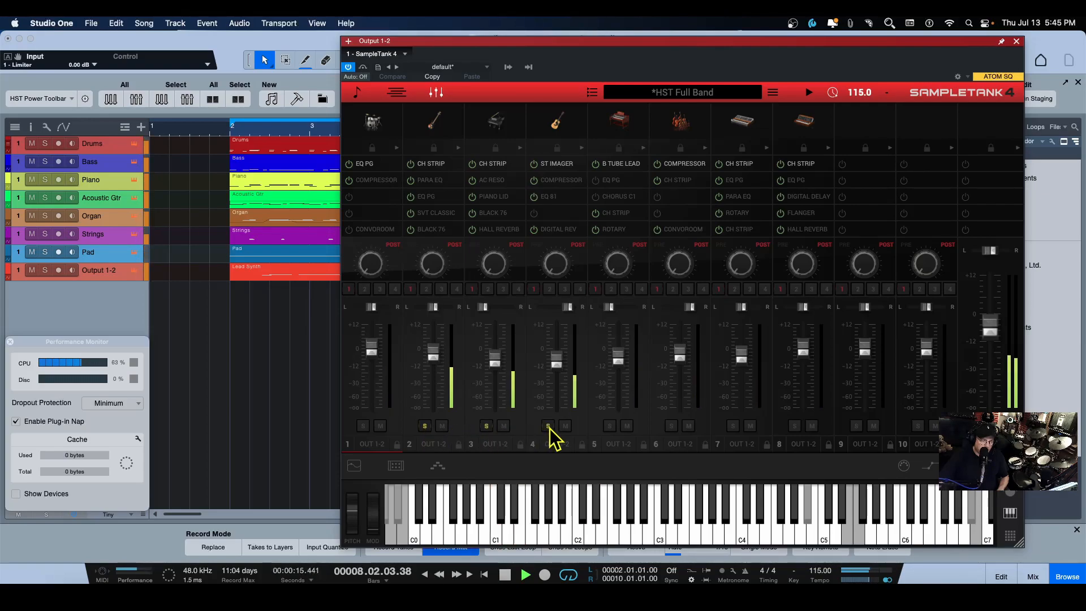
pyautogui.click(609, 427)
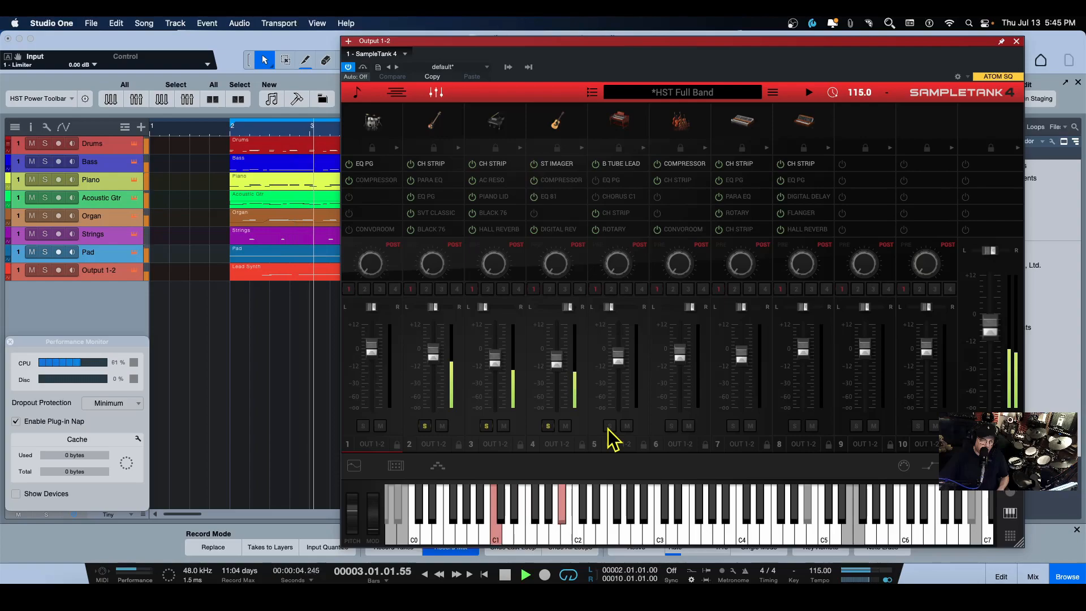
pyautogui.click(672, 427)
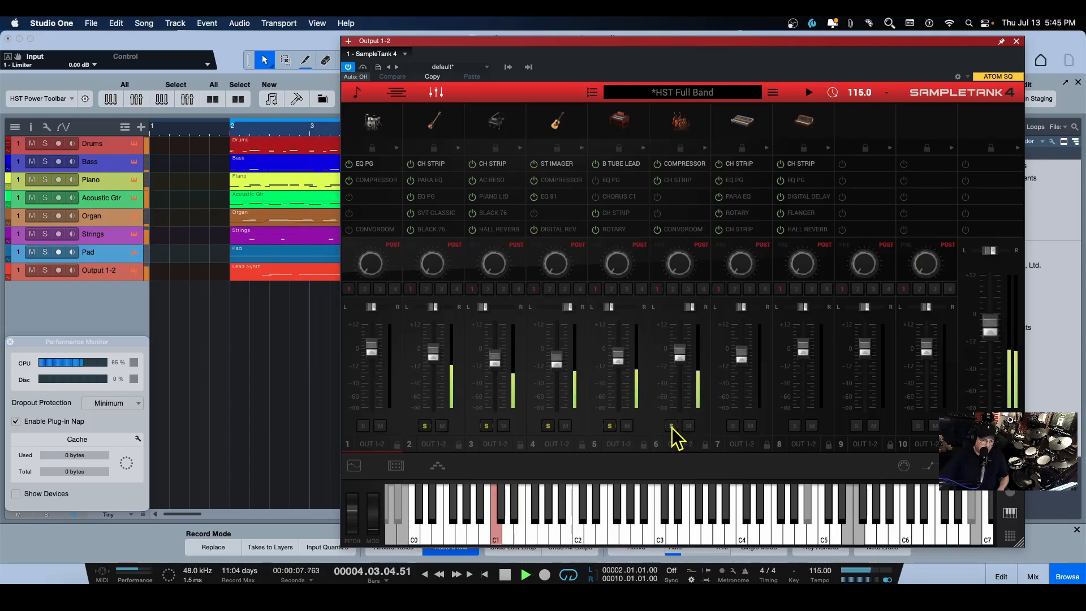
pyautogui.click(733, 426)
pyautogui.click(794, 426)
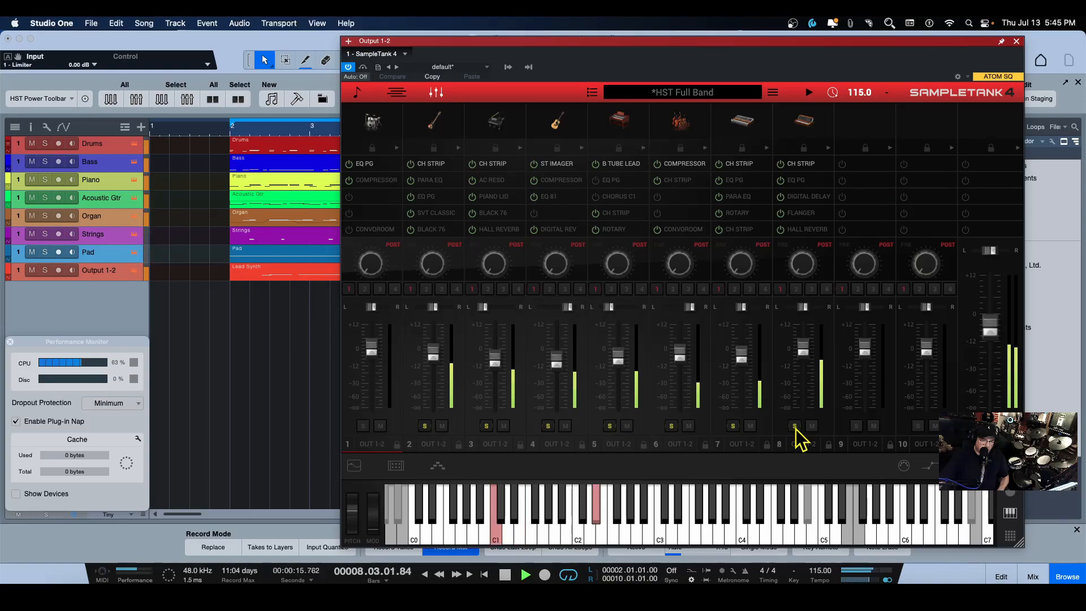
pyautogui.press('space')
# - Clear the solo on SampleTank mixer channels 2 through 8
pyautogui.click(425, 426)
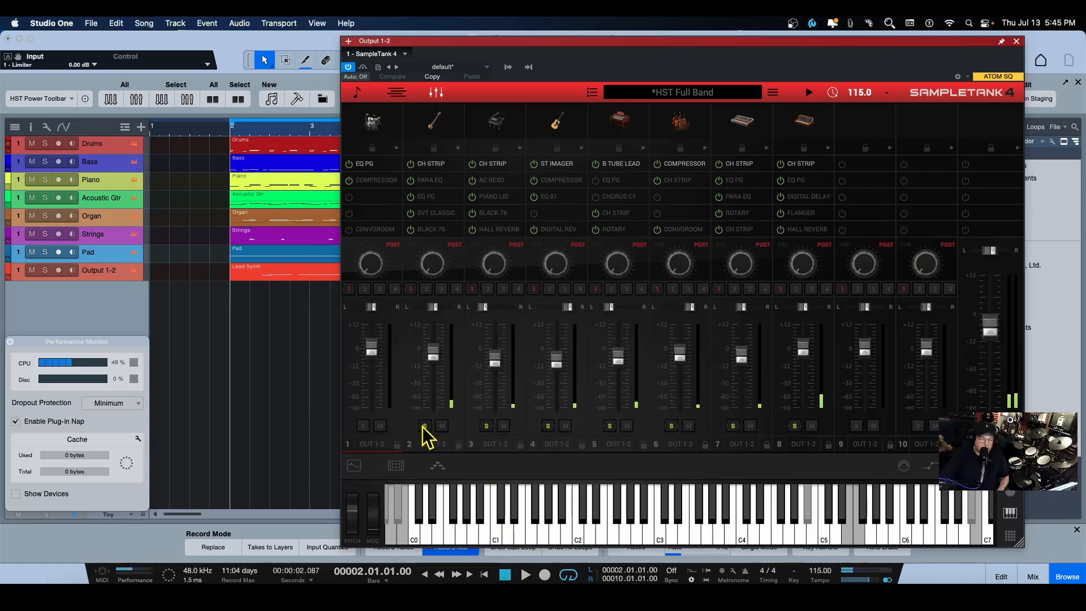
pyautogui.click(486, 430)
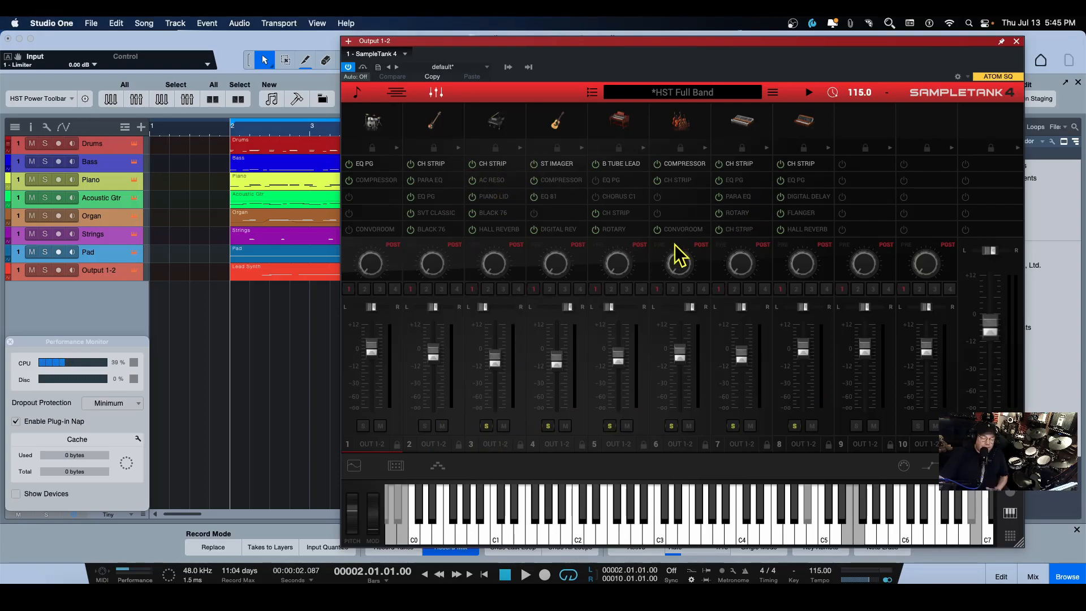
pyautogui.click(485, 426)
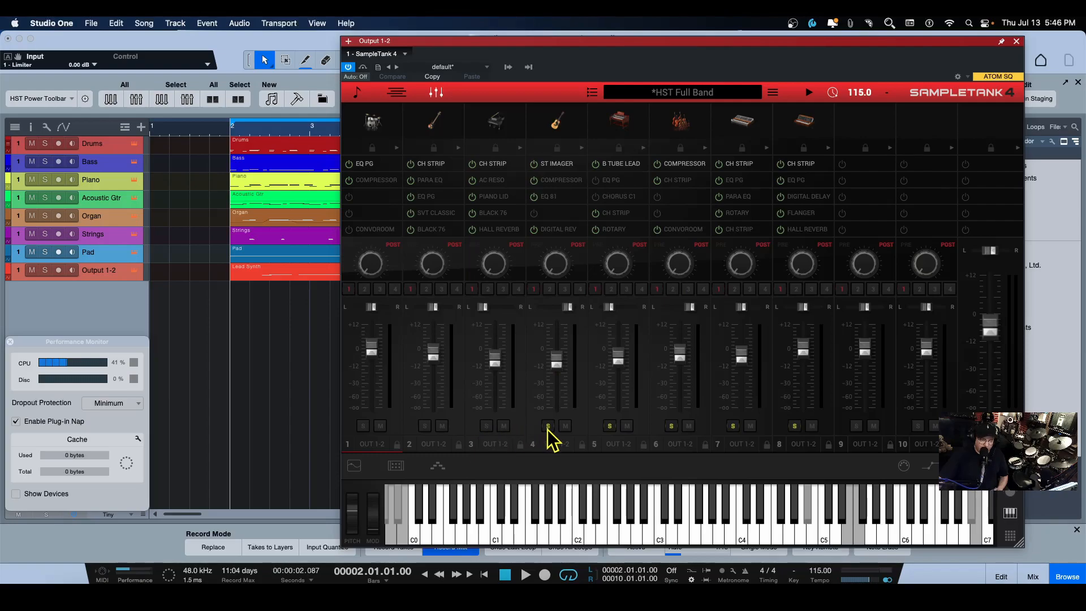
pyautogui.click(547, 426)
pyautogui.click(609, 426)
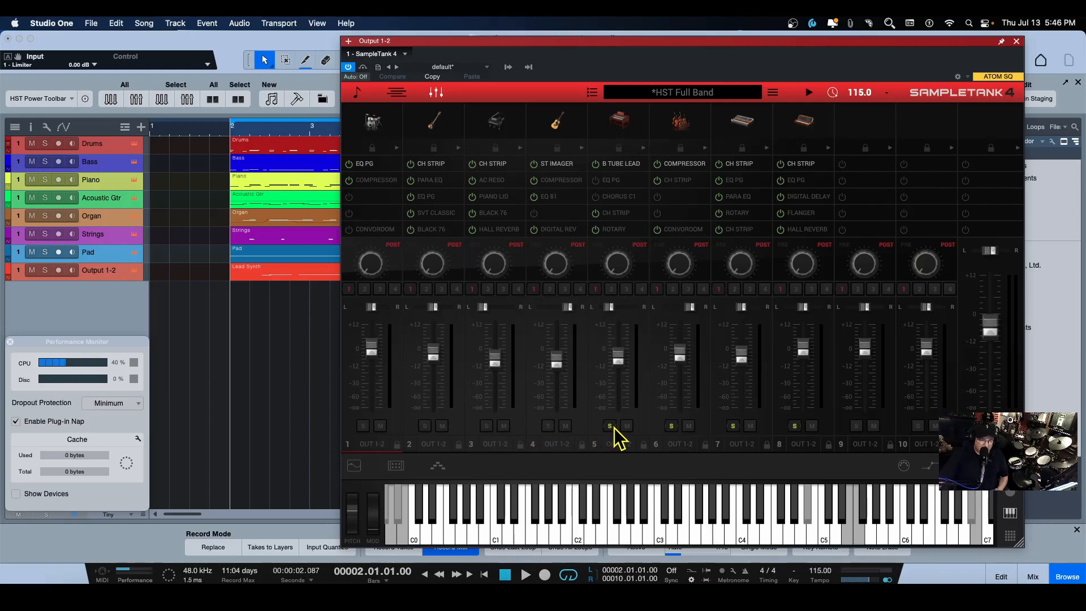
pyautogui.click(671, 426)
pyautogui.click(732, 426)
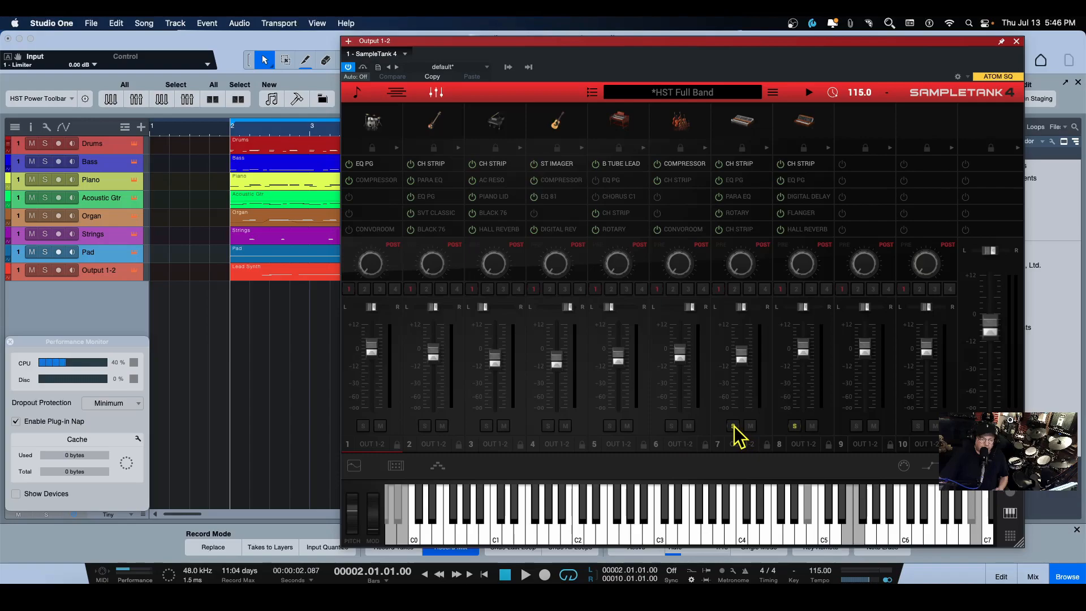
pyautogui.click(794, 426)
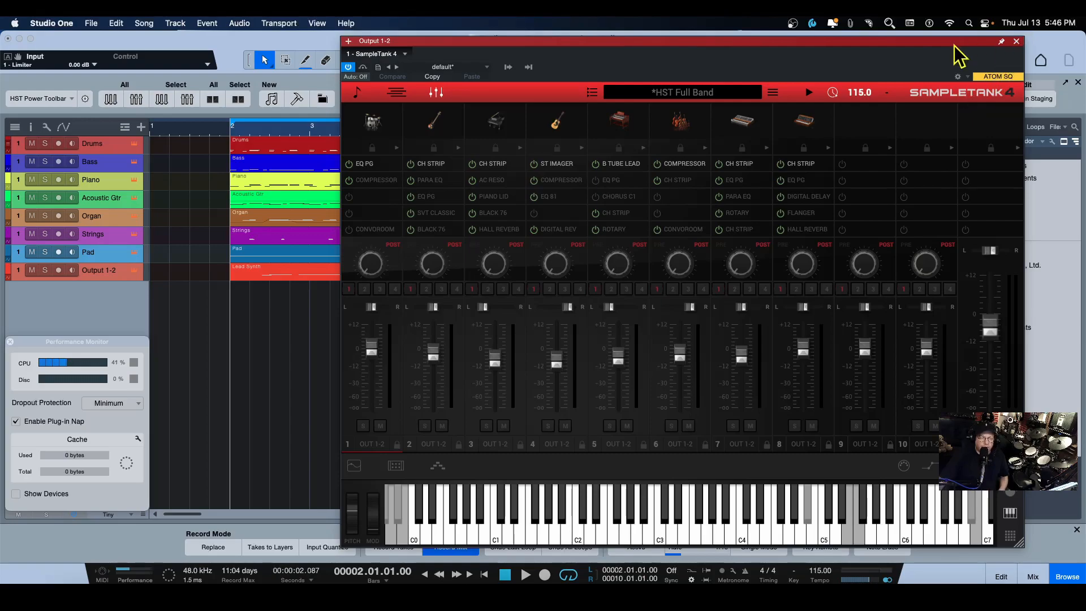
# - Close the SampleTank 4 and Performance Monitor windows, and enlarge the arrangement's tracks to the Small height
pyautogui.click(1016, 42)
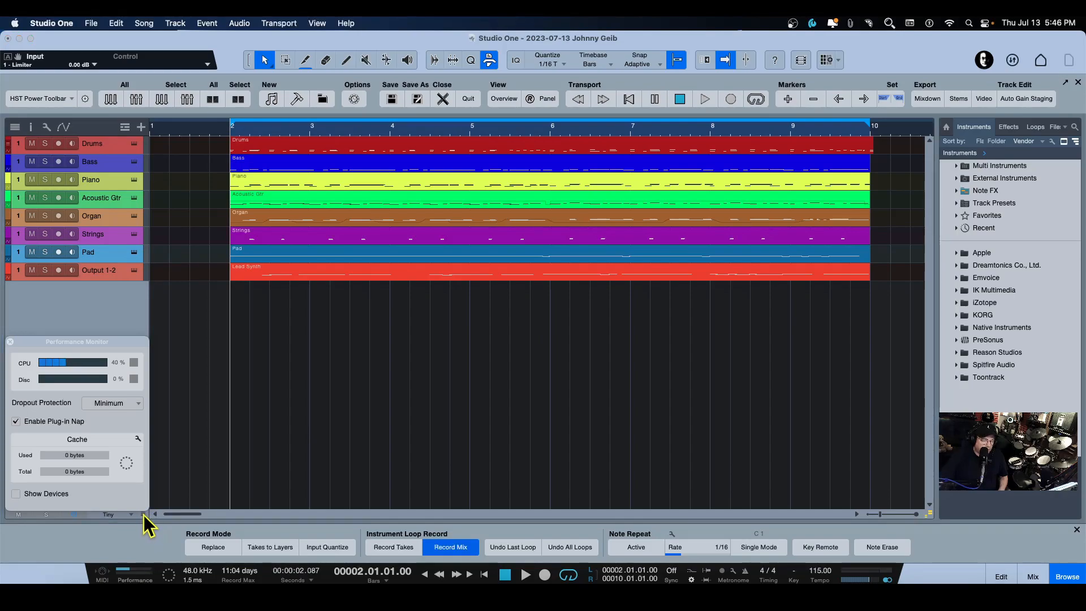
pyautogui.moveTo(93, 365); pyautogui.dragTo(96, 345)
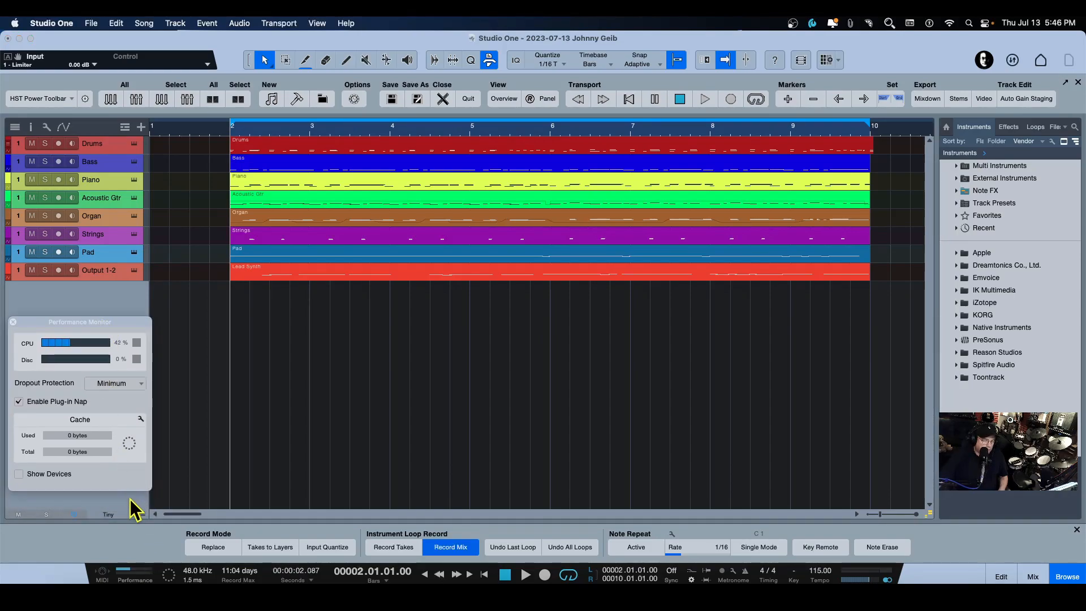
pyautogui.moveTo(142, 513); pyautogui.dragTo(144, 549)
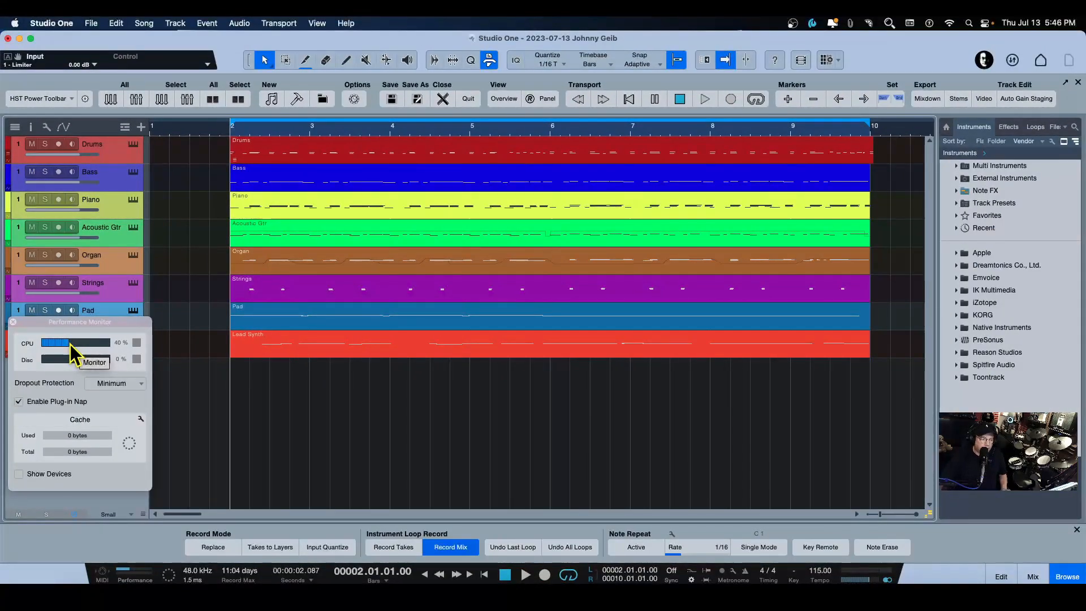
pyautogui.click(13, 322)
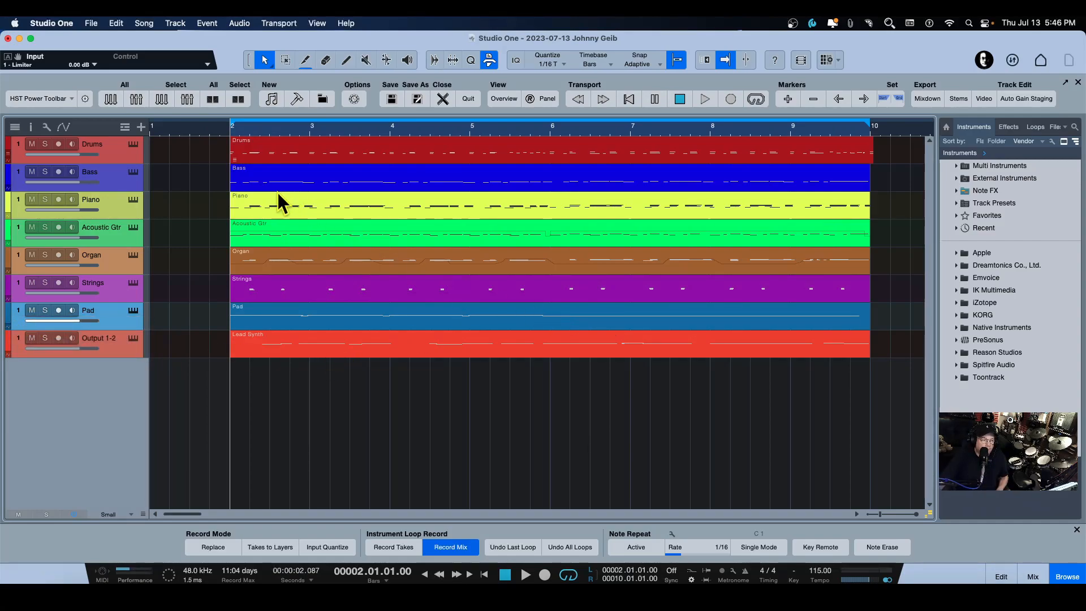
# - Play the arrangement briefly from bar 2 and stop it
pyautogui.hscroll(1, 178, 182)
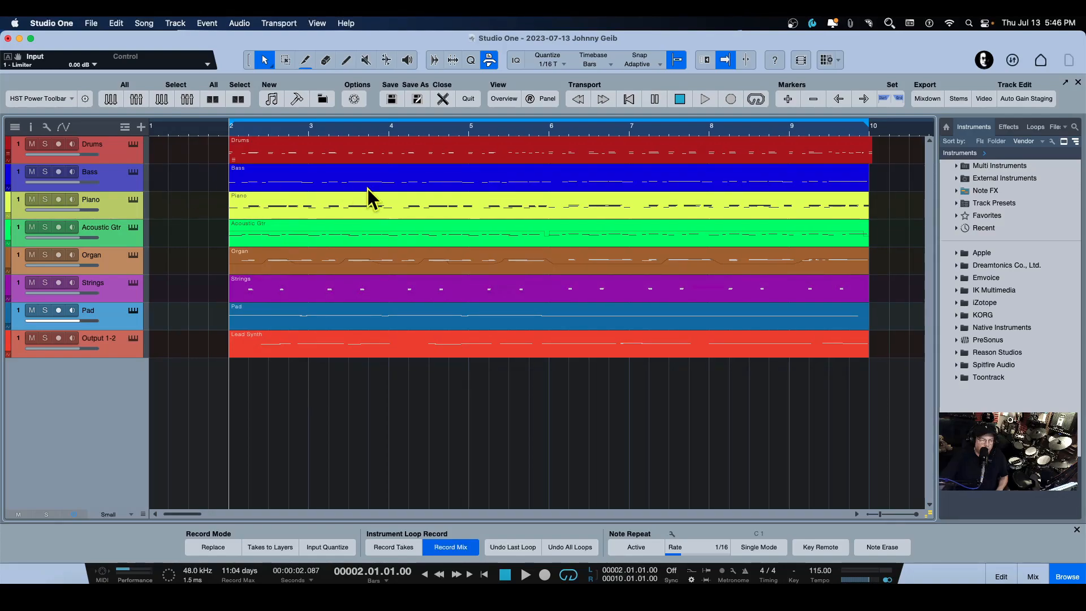
pyautogui.hscroll(2, 368, 188)
pyautogui.press('space')
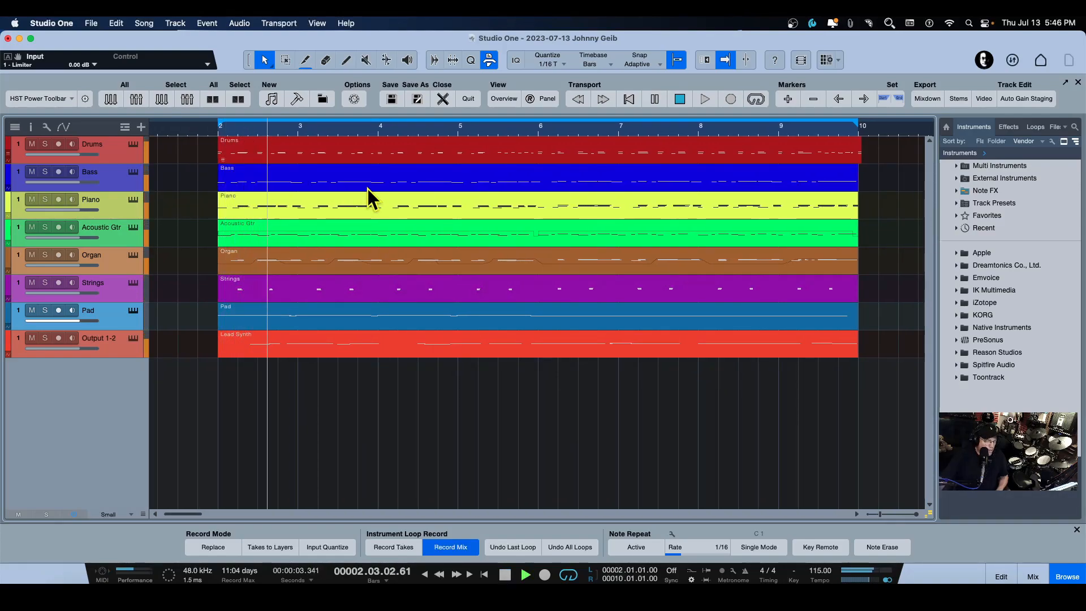
pyautogui.press('space')
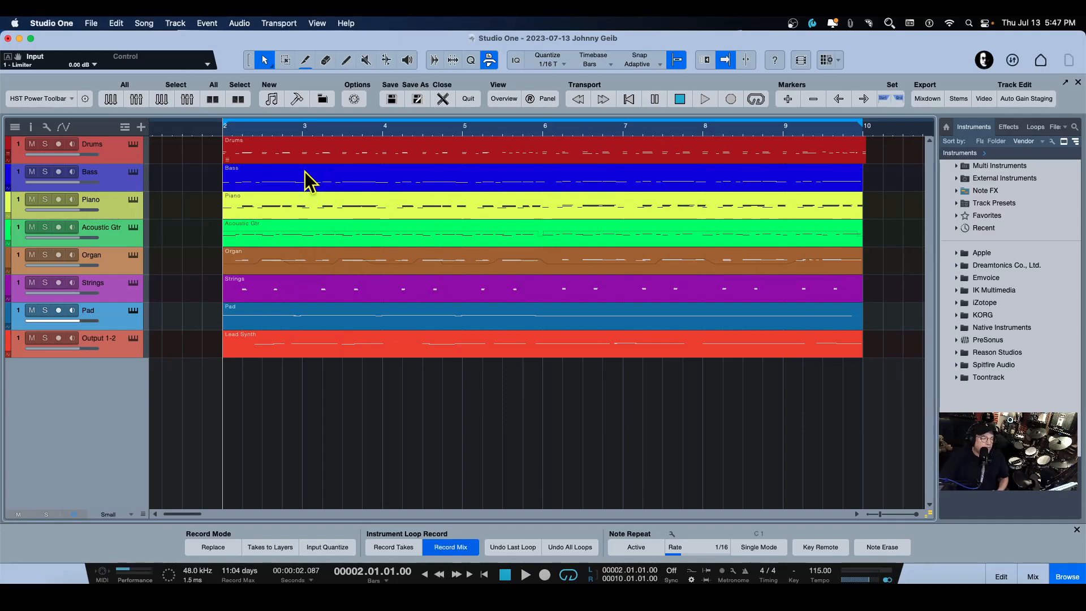
# - Transform the Drums track to audio with Render Inserts, Preserve Instrument Track State and a 30 sec maximum Auto Tail
pyautogui.click(117, 157)
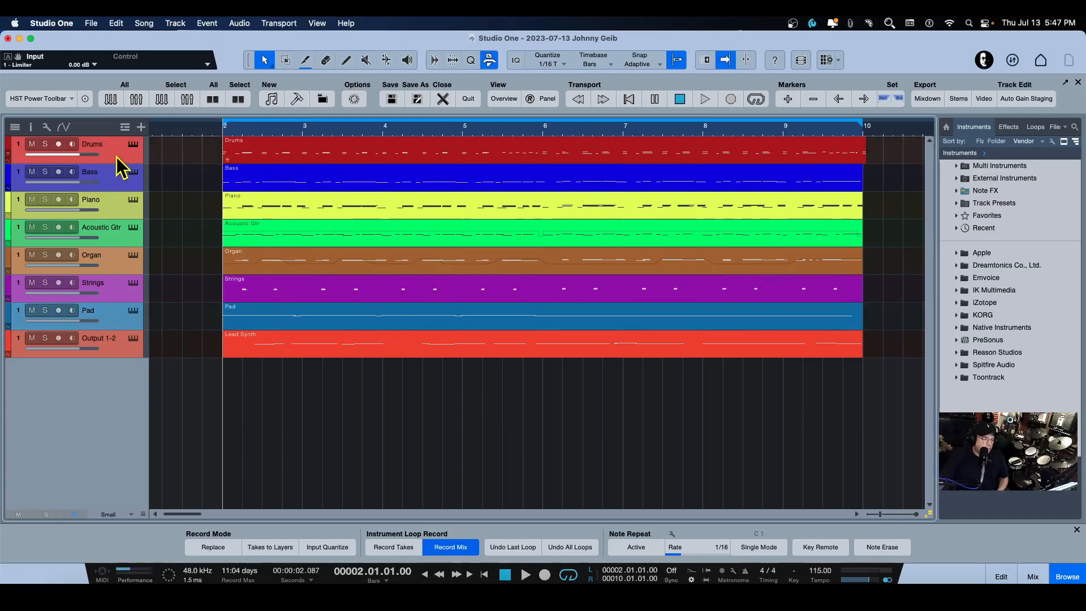
pyautogui.rightClick(108, 153)
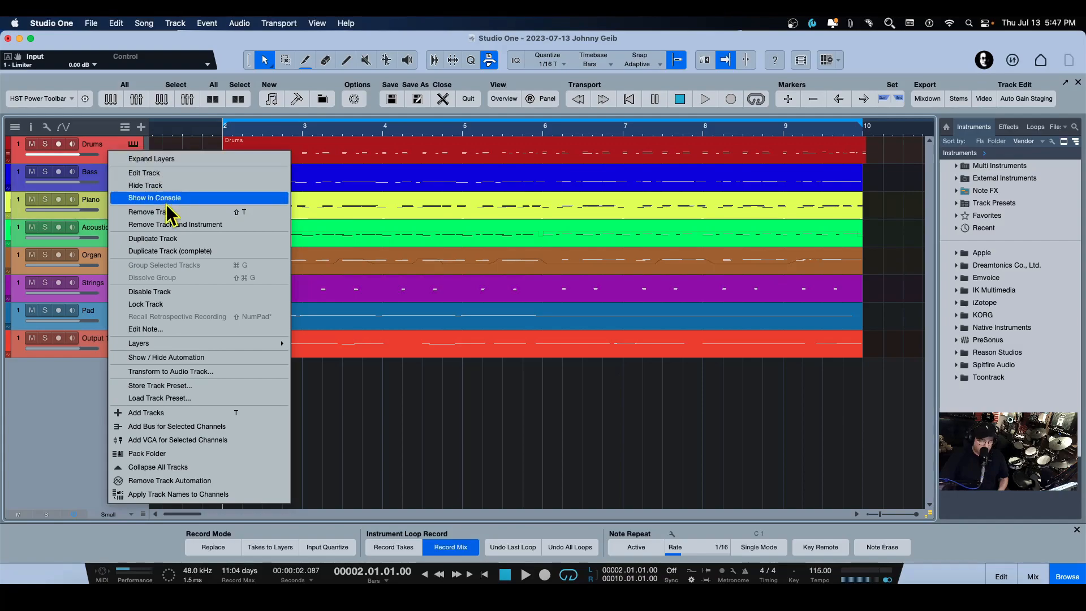
pyautogui.click(178, 373)
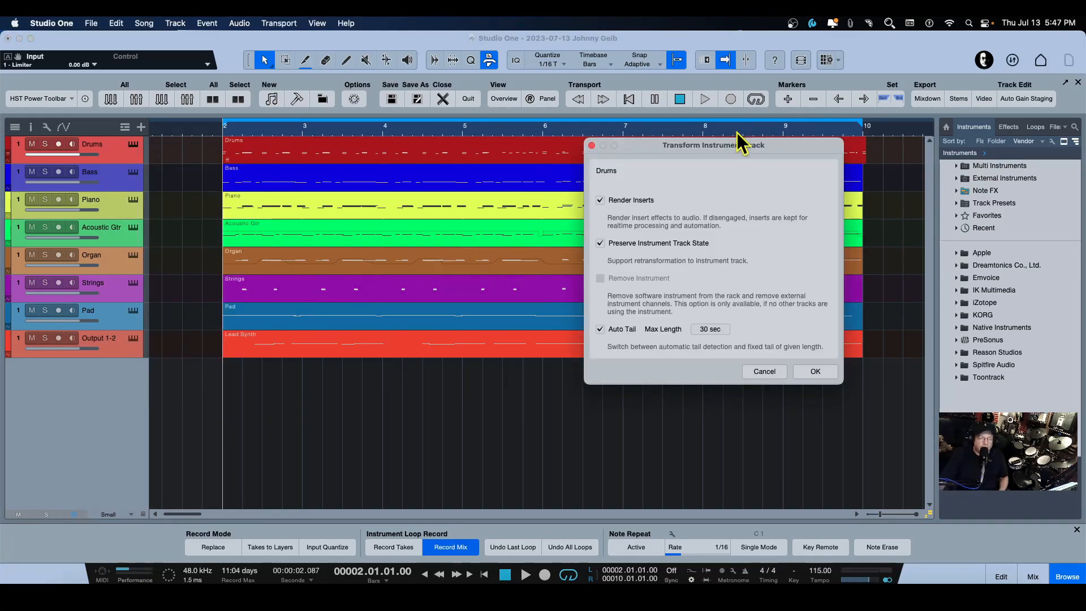
pyautogui.moveTo(788, 144); pyautogui.dragTo(672, 196)
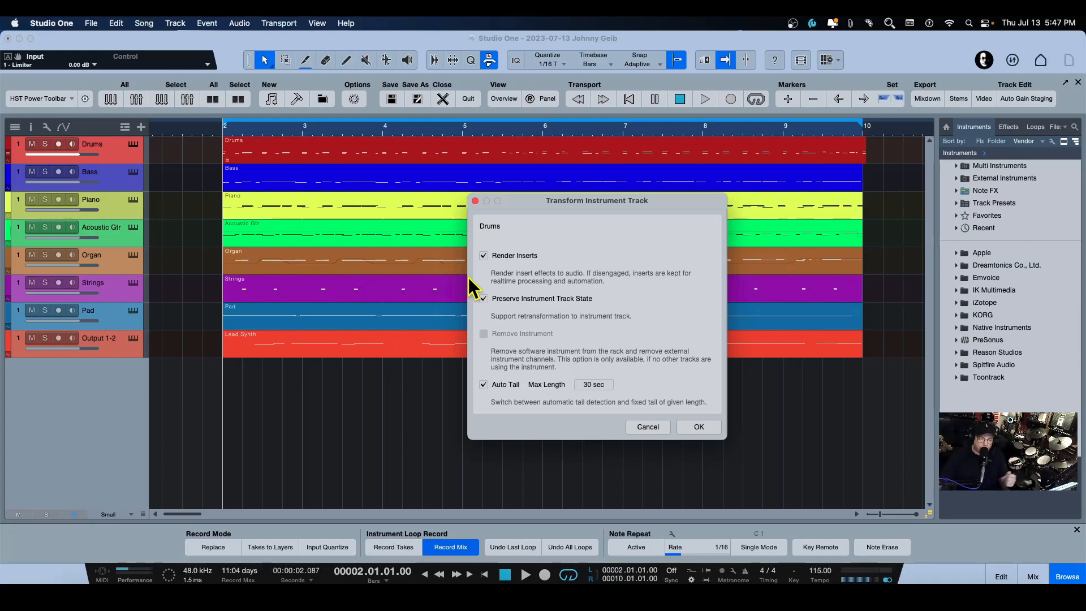
pyautogui.moveTo(515, 198); pyautogui.dragTo(531, 181)
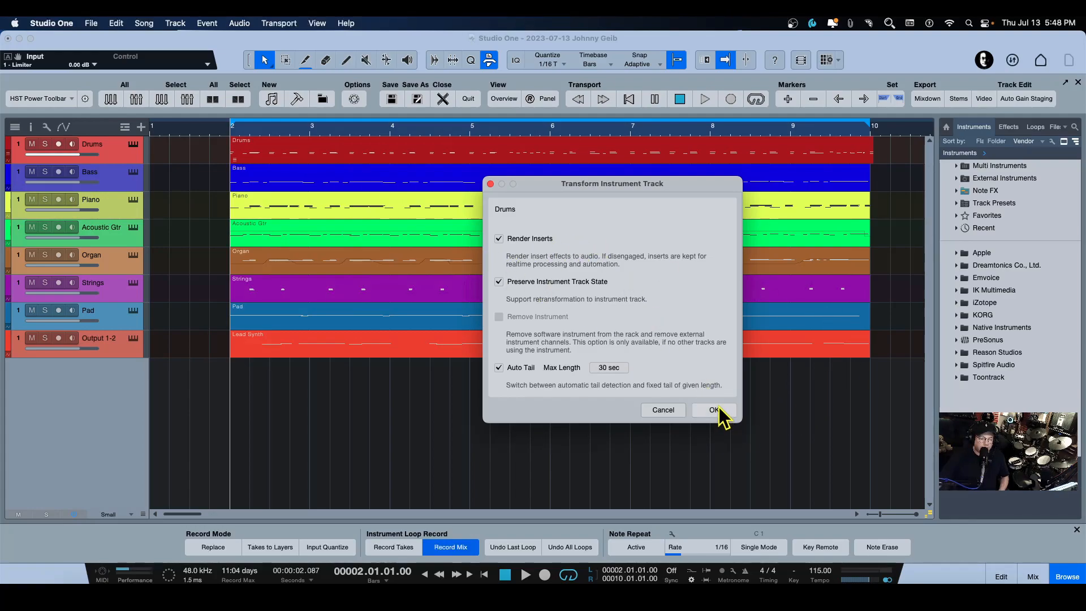
pyautogui.click(498, 367)
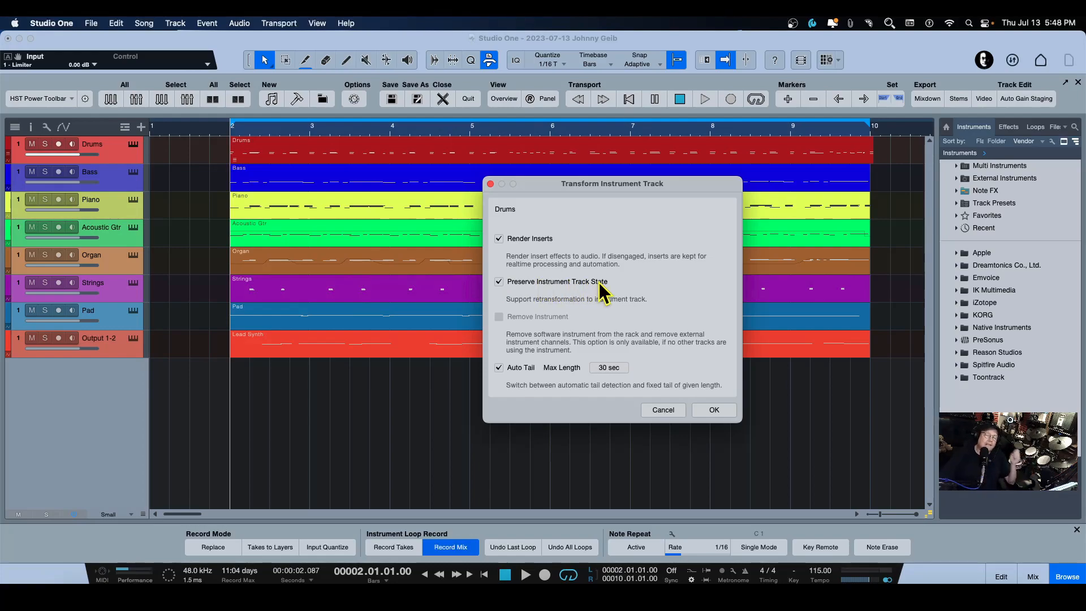
pyautogui.click(718, 408)
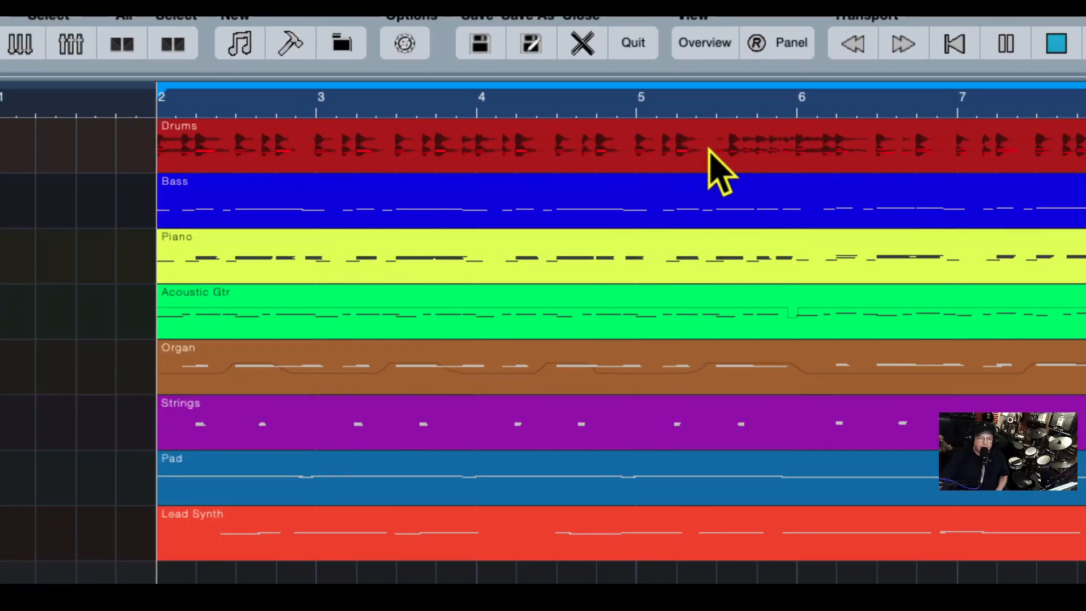
# - Examine the rendered Drums waveform across the arrangement, from its start through the tail past bar 10
pyautogui.hscroll(5, 701, 152)
pyautogui.hscroll(8, 710, 152)
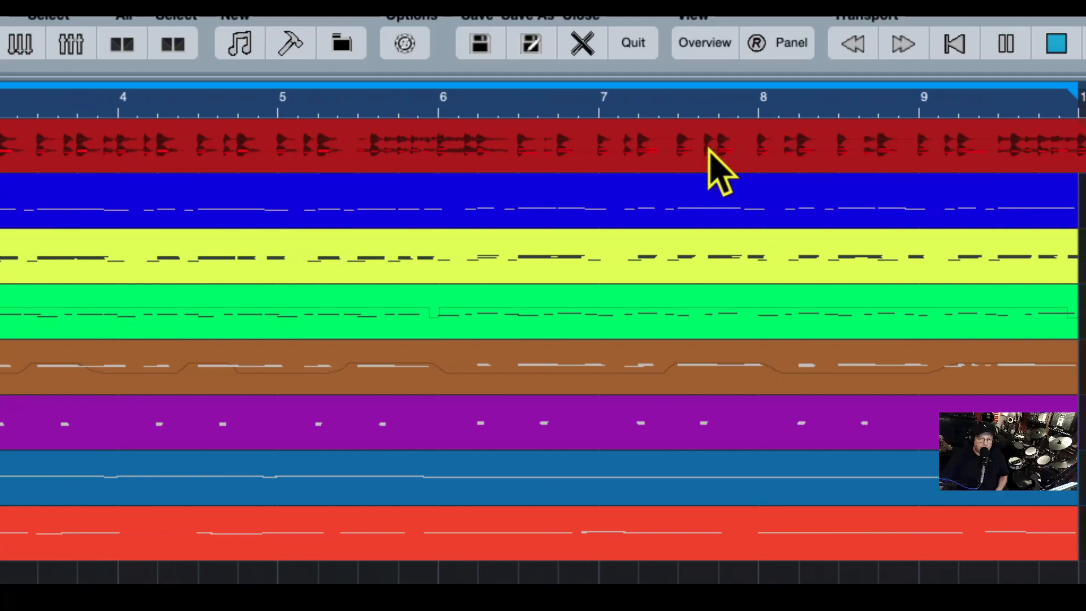
pyautogui.hscroll(-5, 710, 152)
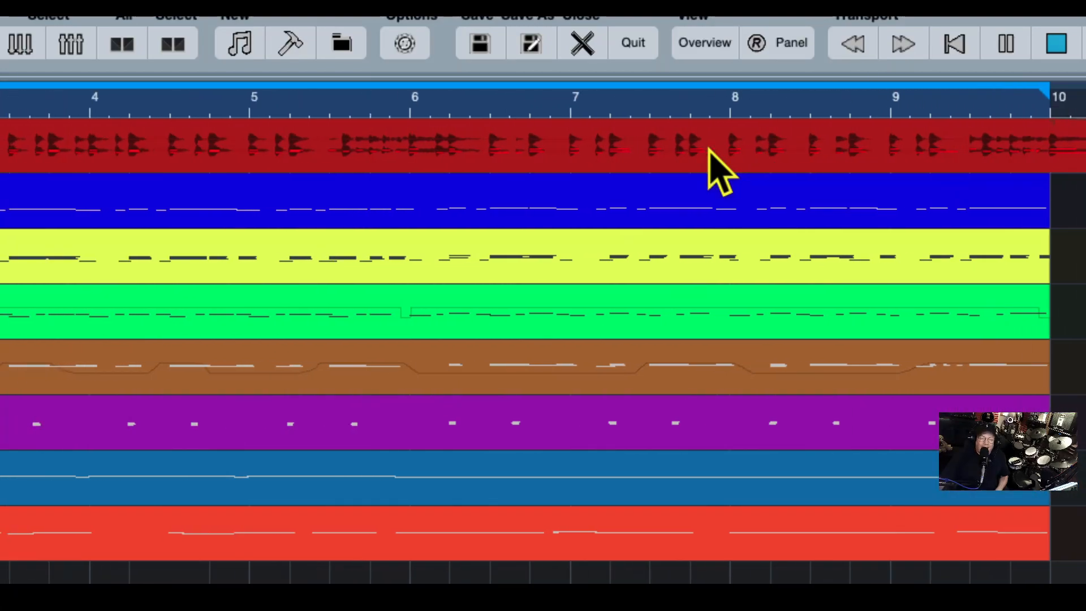
pyautogui.hscroll(-3, 707, 152)
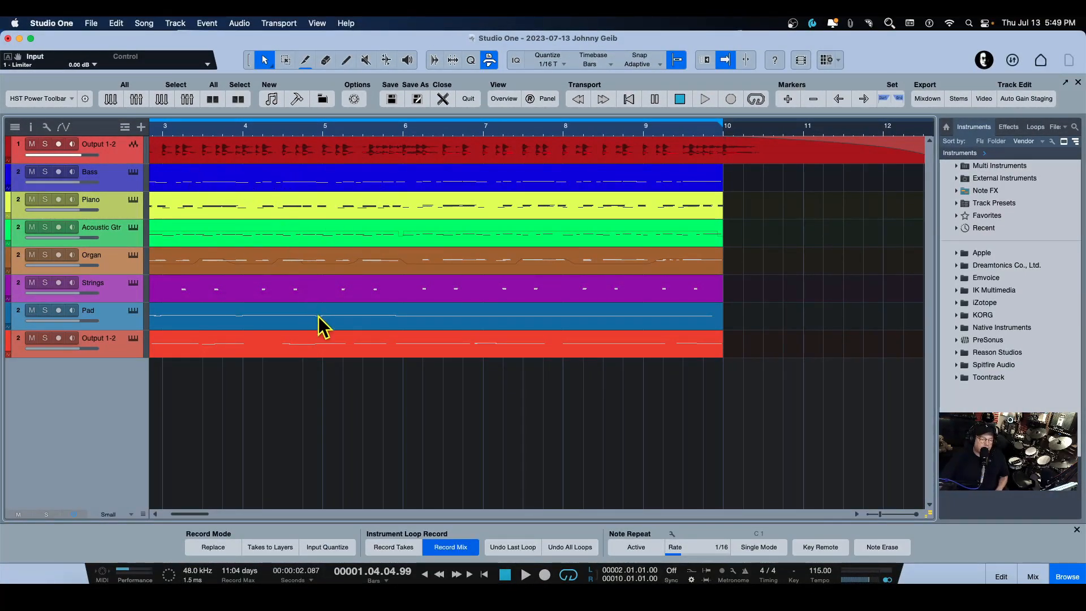
pyautogui.hscroll(-3, 338, 326)
pyautogui.hscroll(-2, 338, 325)
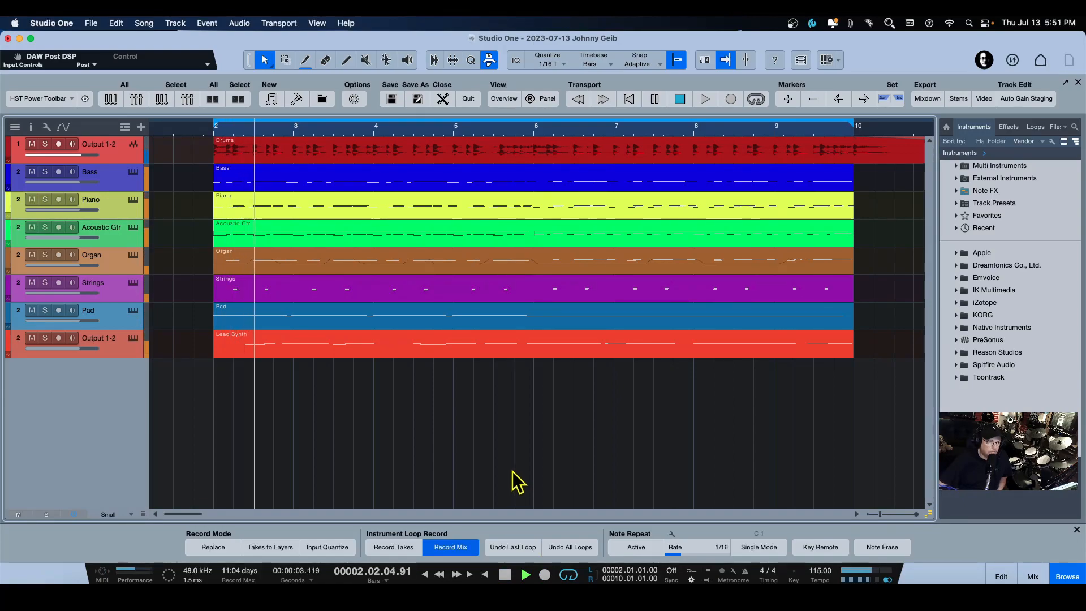
# - Audition the Drums audio track in solo during playback, and select the Lead Synth track
pyautogui.click(45, 144)
pyautogui.click(45, 144)
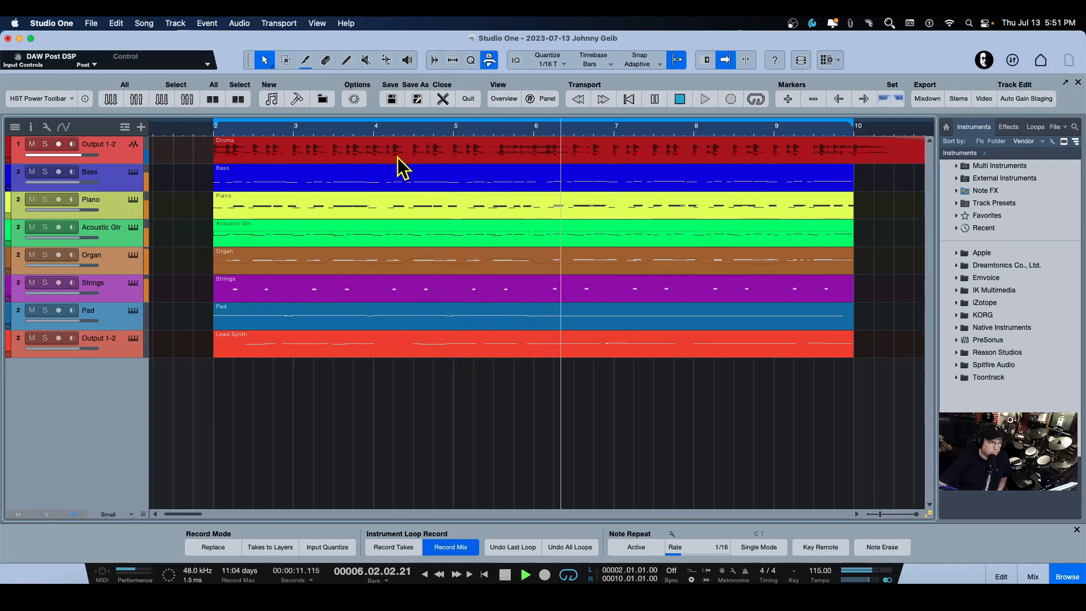
pyautogui.click(114, 351)
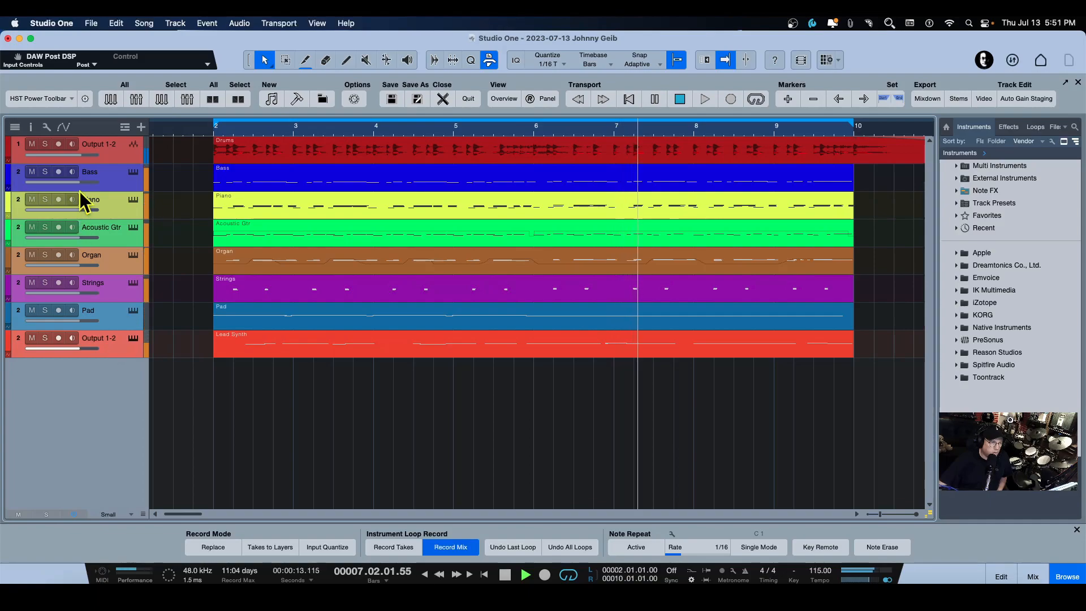
# - Audition the Drums audio track in solo during playback, then stop and clear the solo
pyautogui.click(117, 155)
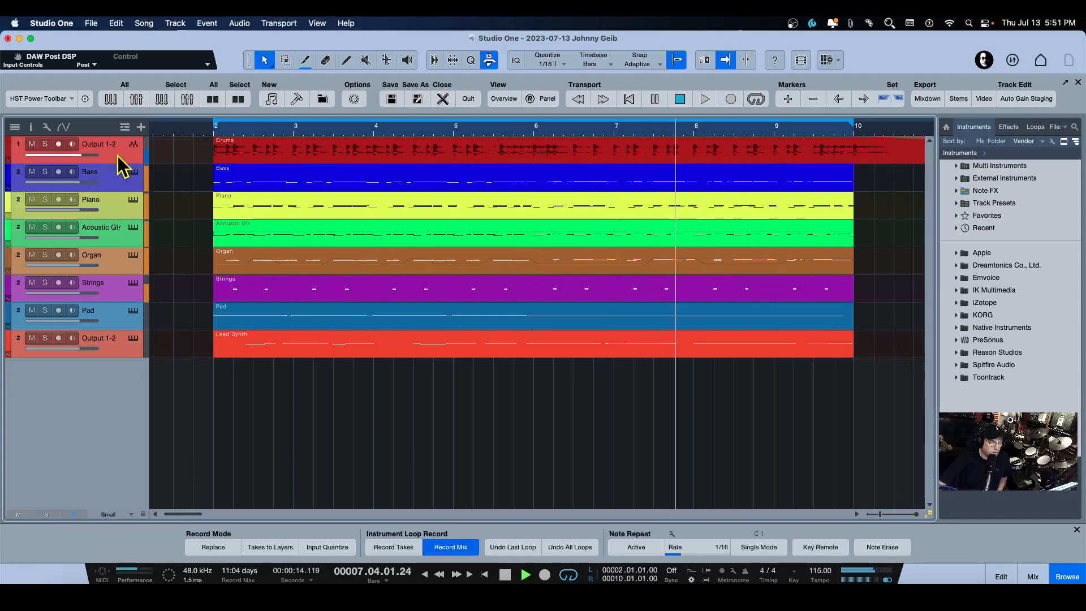
pyautogui.click(43, 144)
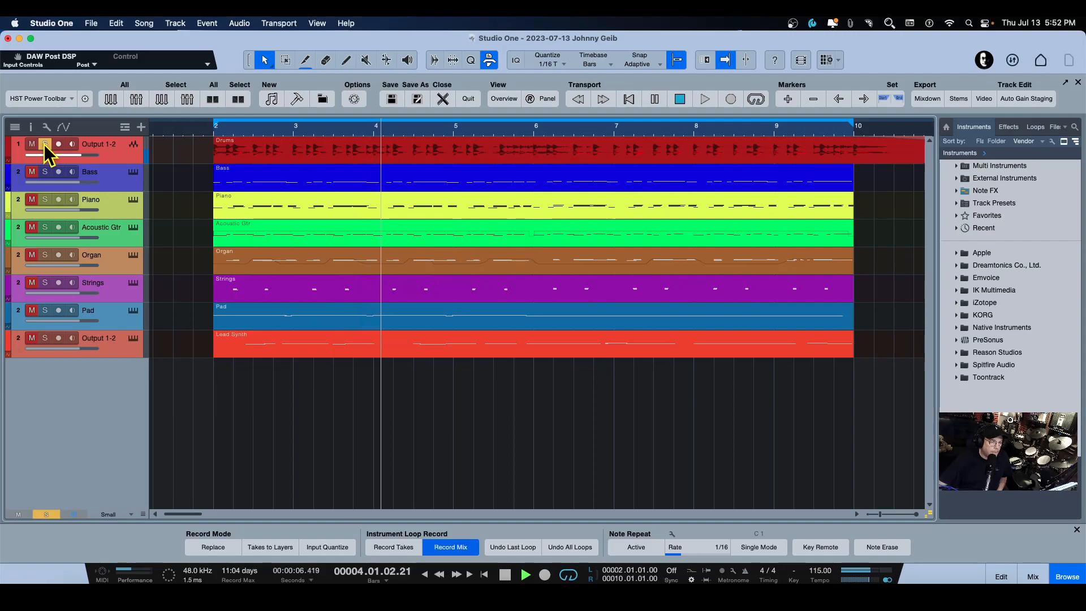
pyautogui.press('space')
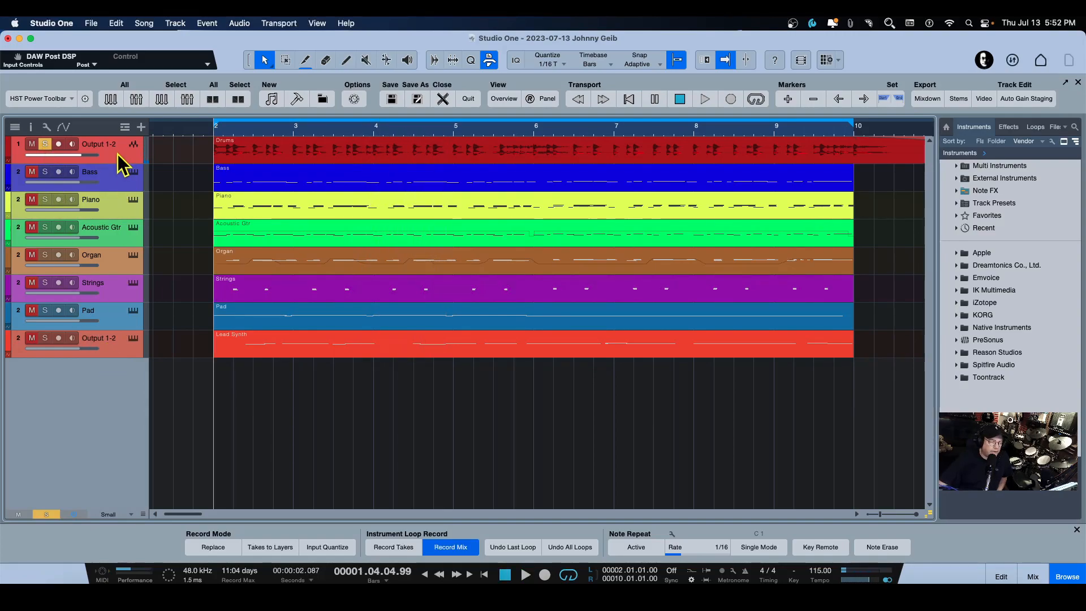
pyautogui.click(45, 143)
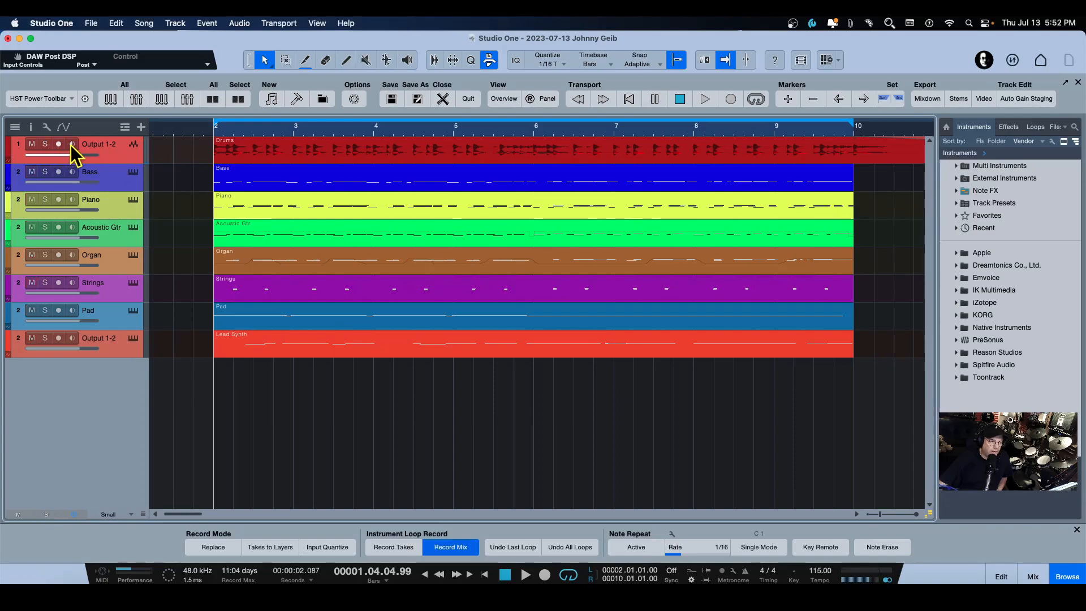
# - Play from bar 2 and compare the Drums audio track in solo against the full arrangement, then stop playback
pyautogui.click(118, 348)
pyautogui.click(45, 144)
pyautogui.click(45, 144)
pyautogui.click(115, 153)
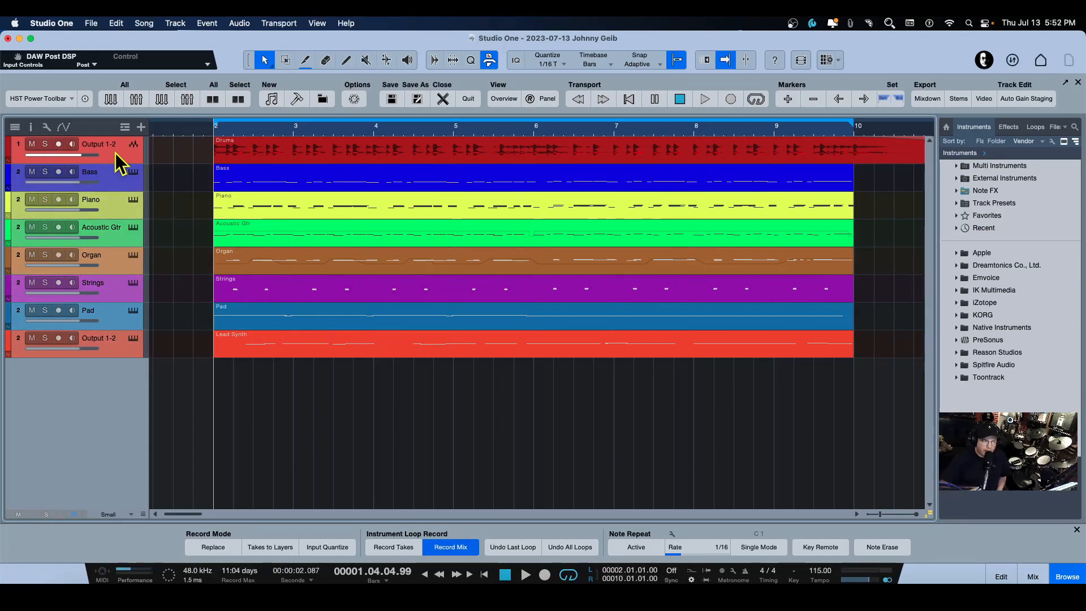
pyautogui.press('space')
pyautogui.click(45, 145)
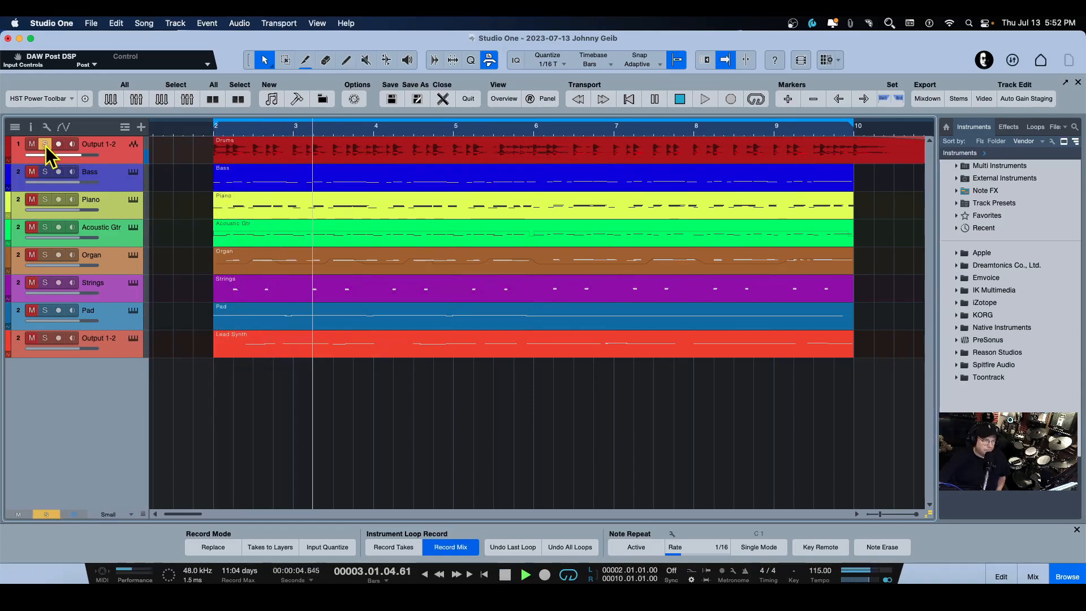
pyautogui.click(45, 145)
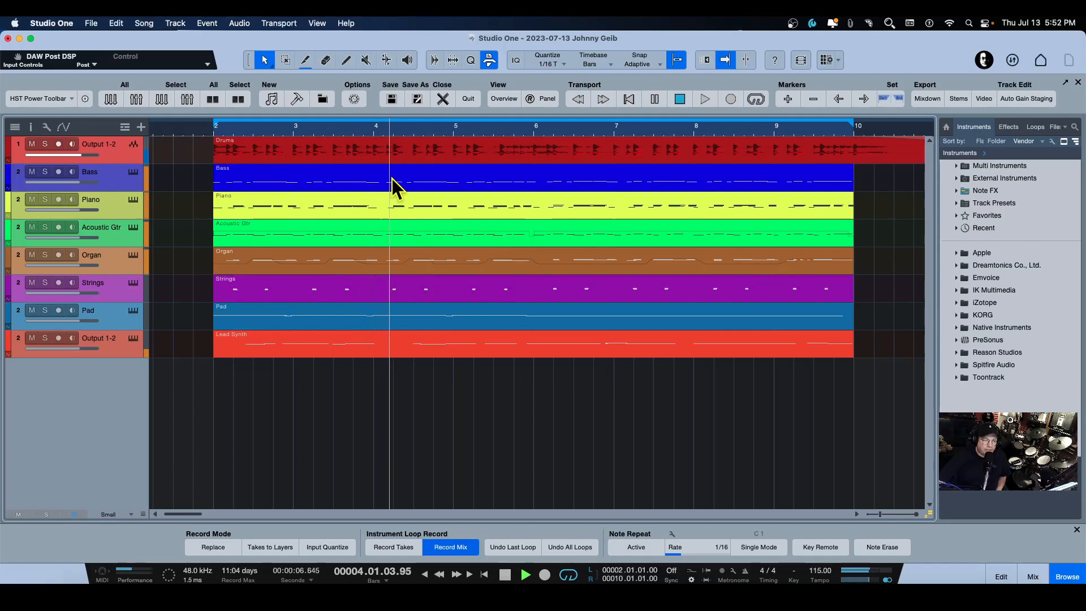
pyautogui.press('space')
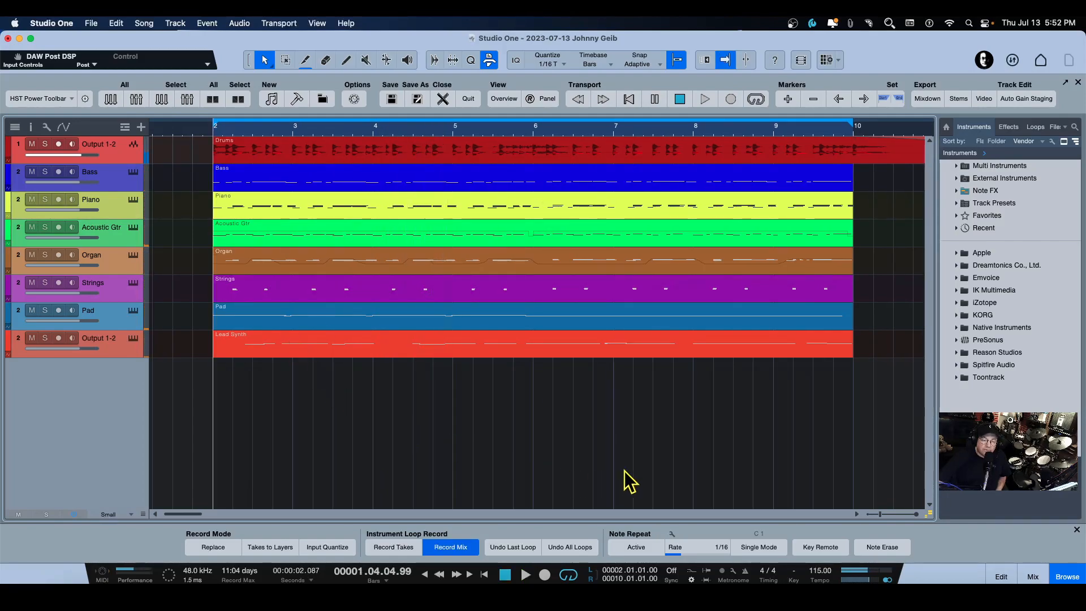
# - Check the CPU and disc load in the Performance Monitor, and close it
pyautogui.click(128, 576)
pyautogui.moveTo(102, 323); pyautogui.dragTo(559, 253)
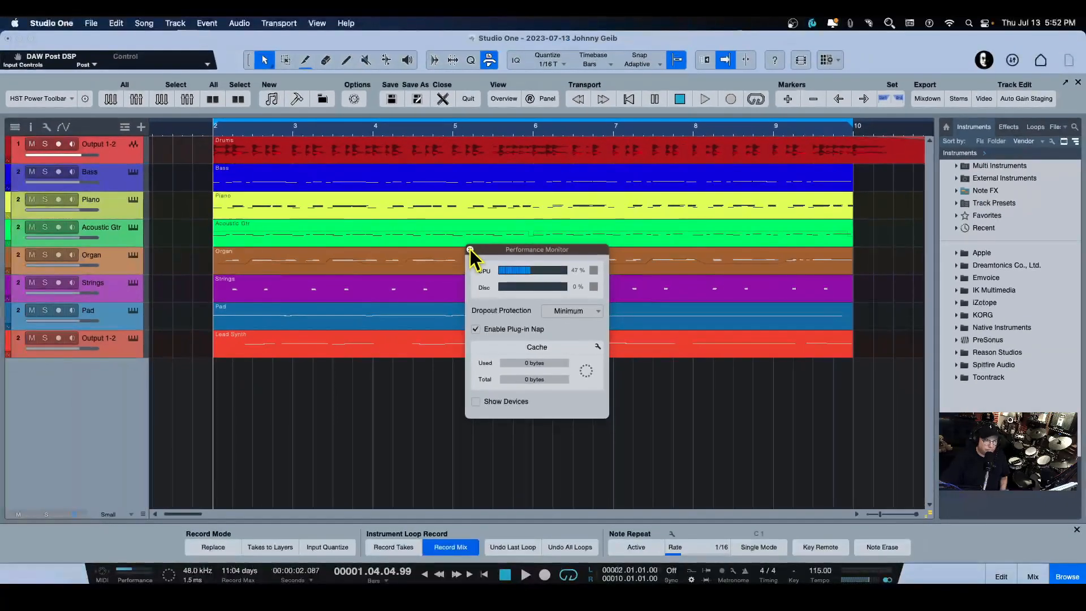
pyautogui.moveTo(537, 250); pyautogui.dragTo(459, 291)
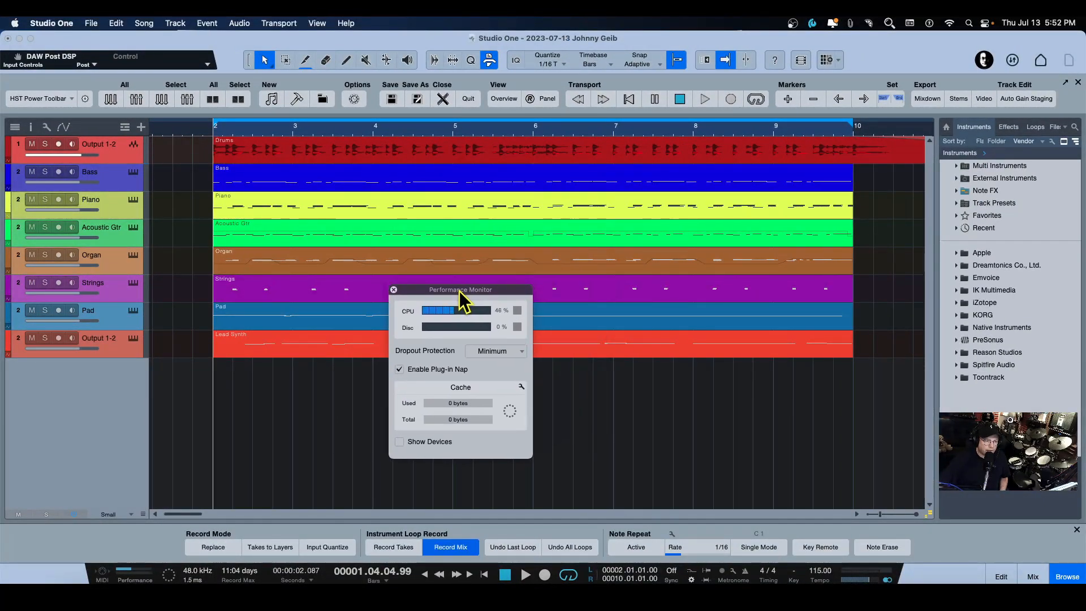
pyautogui.click(393, 290)
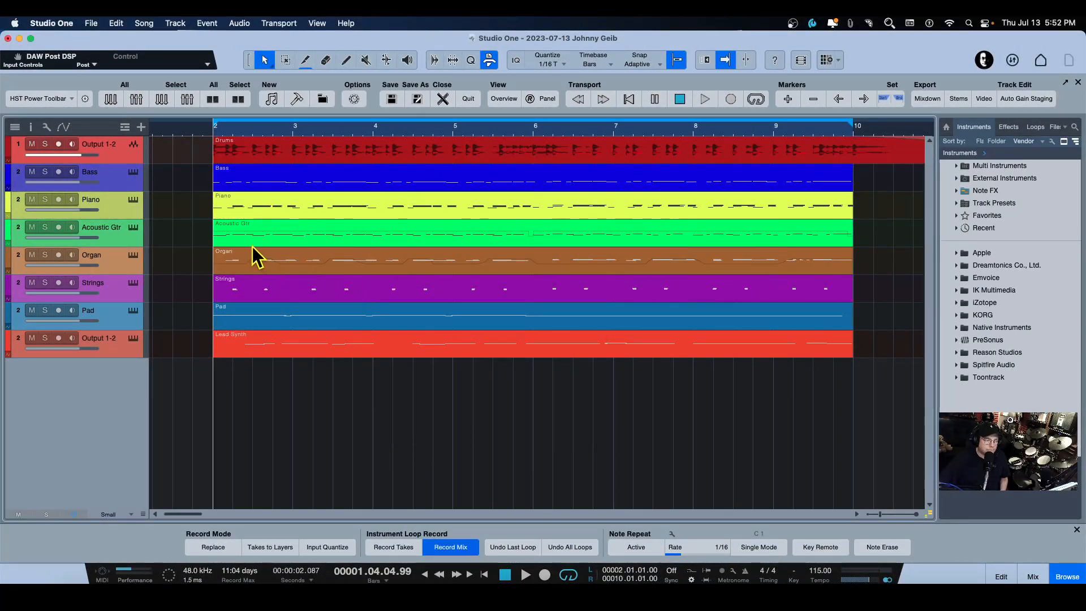
# - Transform the Piano track to audio with Render Inserts, Preserve Instrument Track State and a 30 sec maximum Auto Tail
pyautogui.click(118, 199)
pyautogui.rightClick(118, 203)
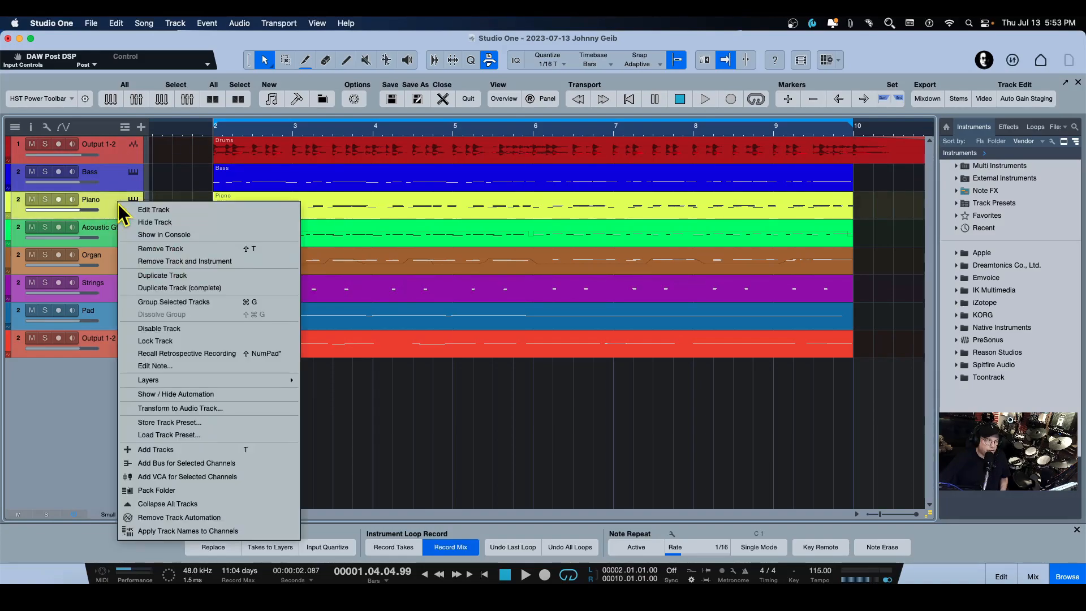
pyautogui.click(194, 408)
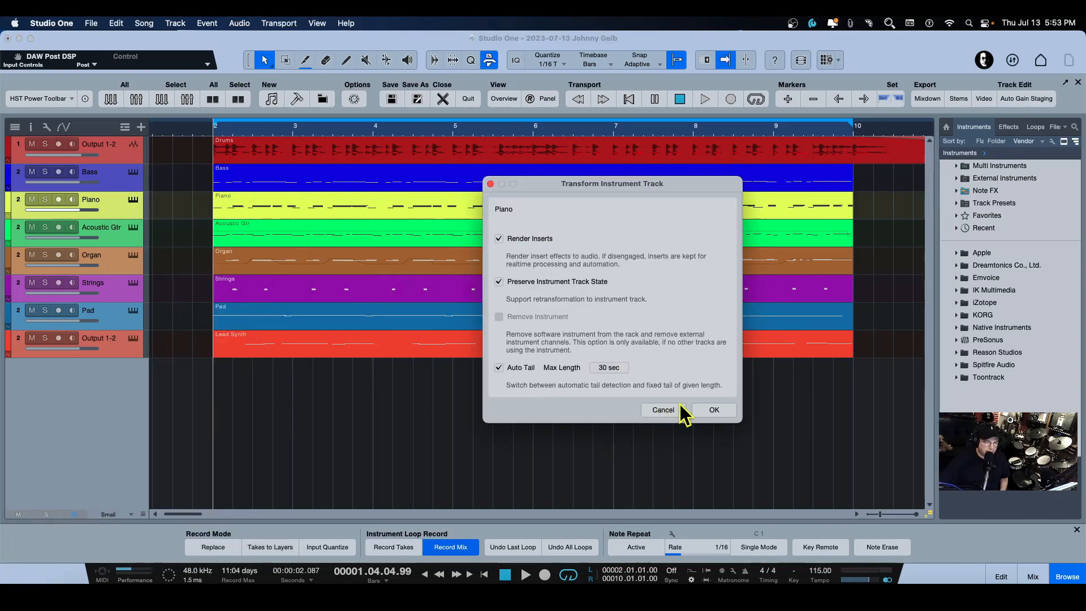
pyautogui.click(717, 410)
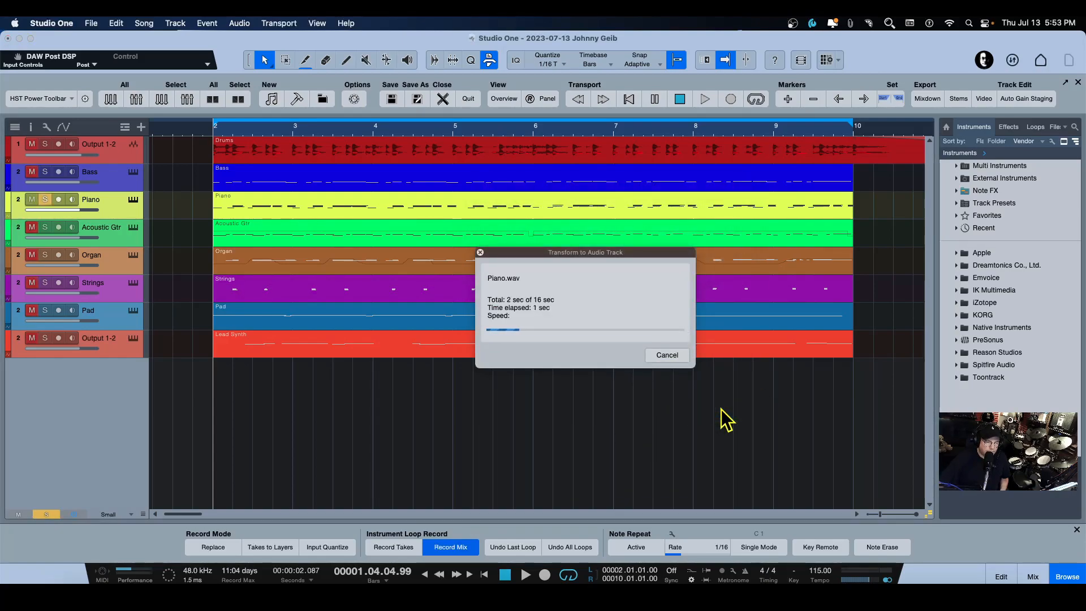
# - Audition the rendered Piano in solo, together with the Drums and within the full arrangement, and stop playback
pyautogui.press('space')
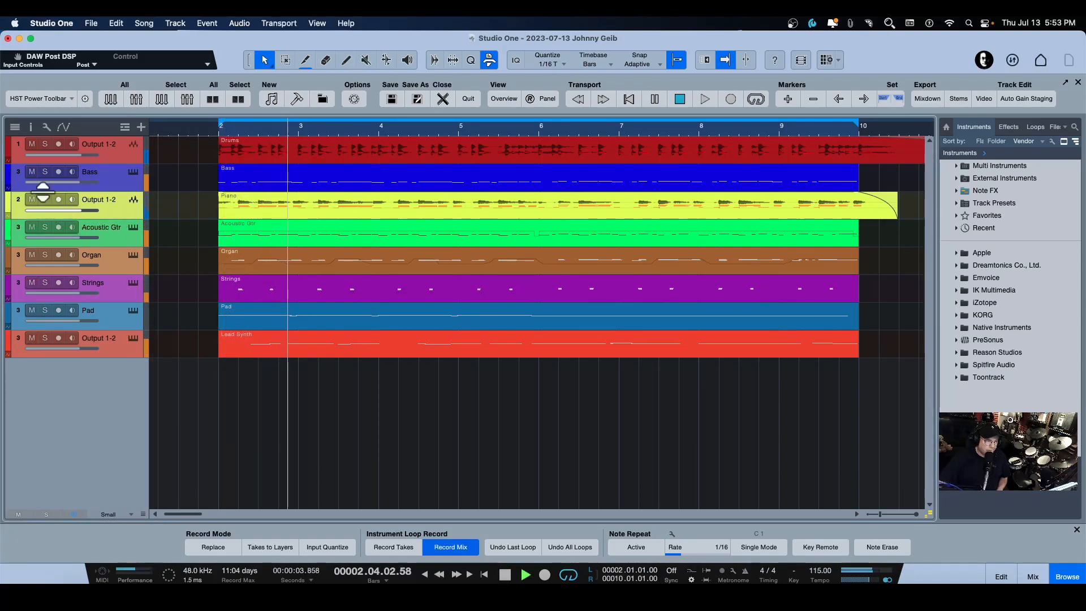
pyautogui.click(116, 351)
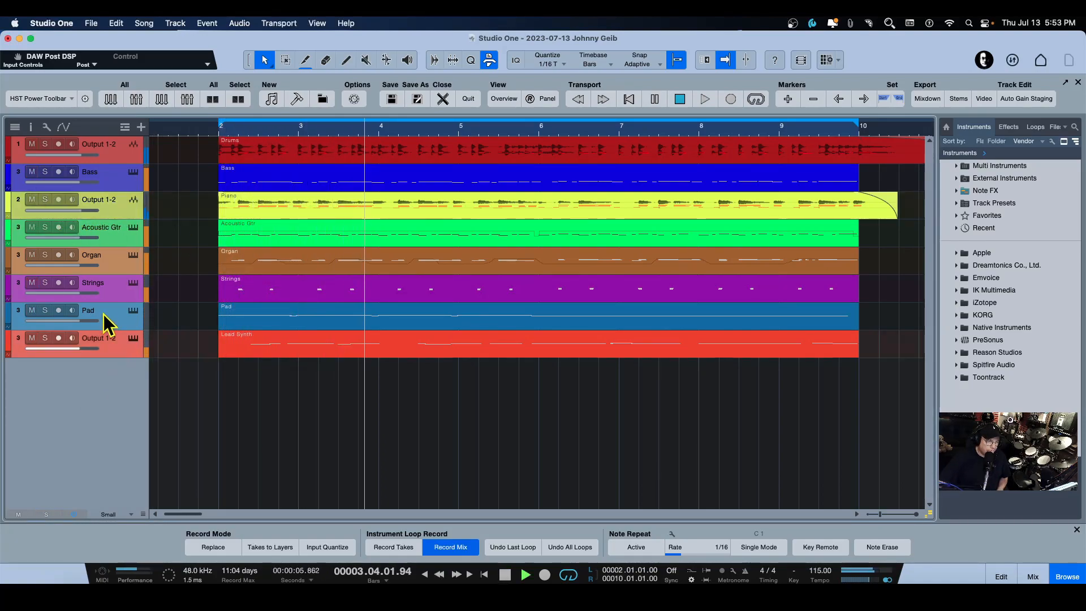
pyautogui.click(114, 209)
pyautogui.click(46, 199)
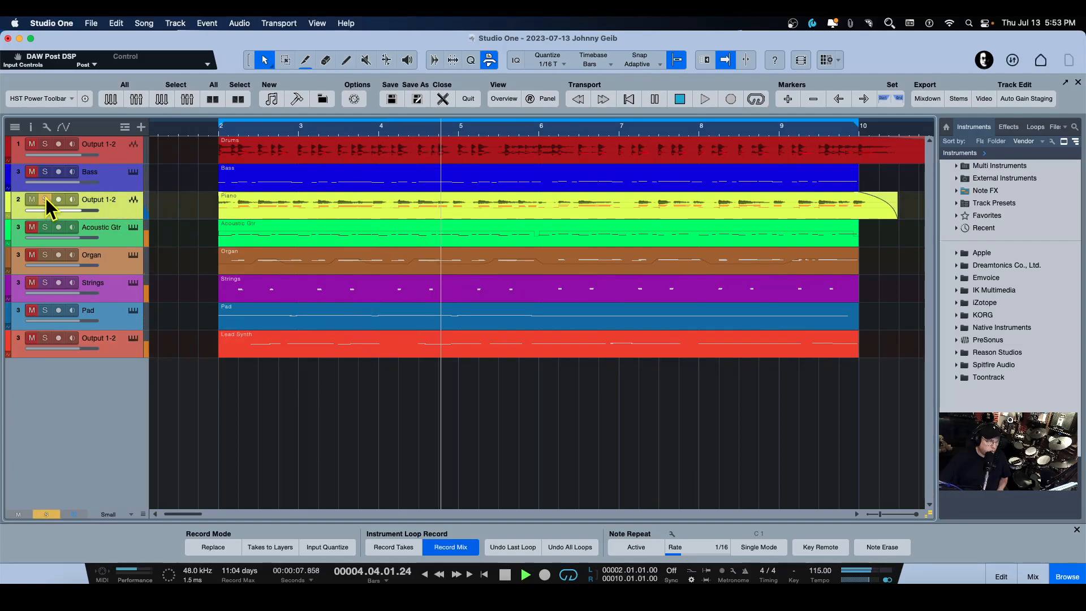
pyautogui.click(47, 147)
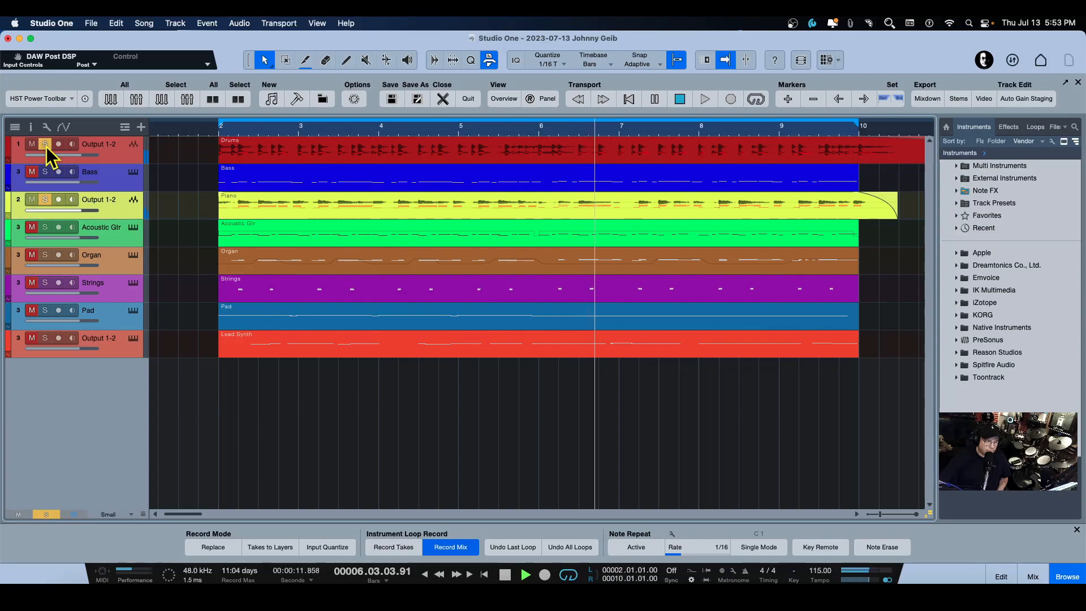
pyautogui.click(46, 144)
pyautogui.click(46, 199)
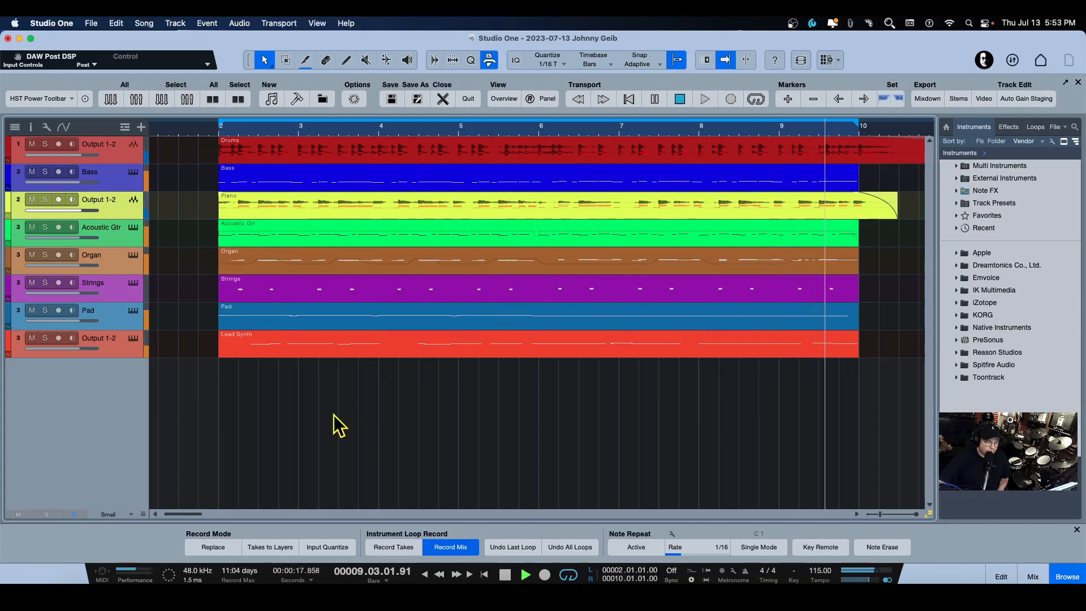
pyautogui.press('space')
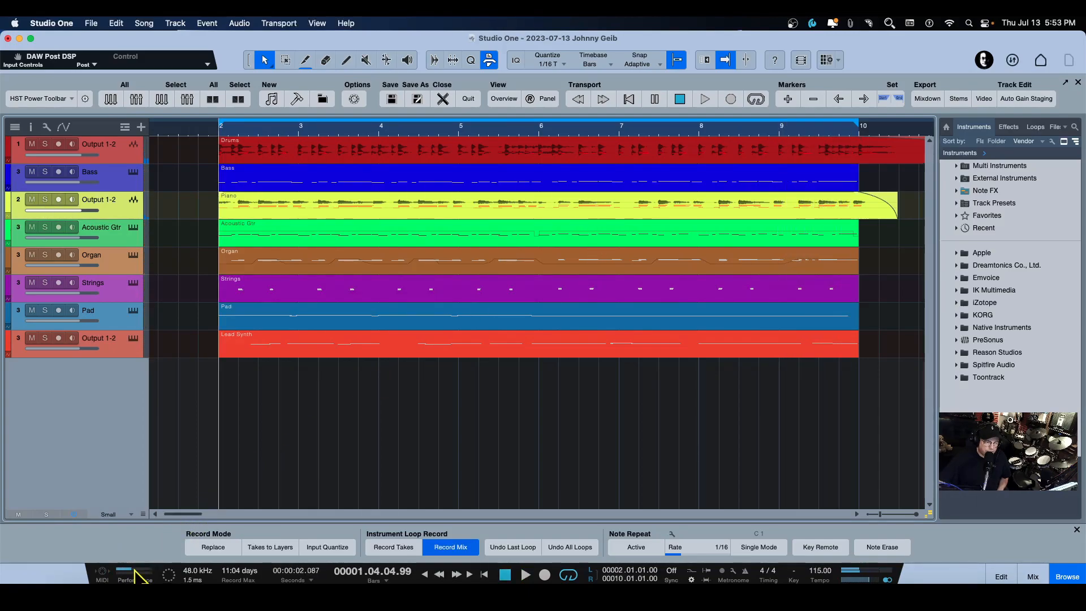
# - Watch the CPU load of the partly rendered arrangement in the Performance Monitor, and close the monitor
pyautogui.click(135, 573)
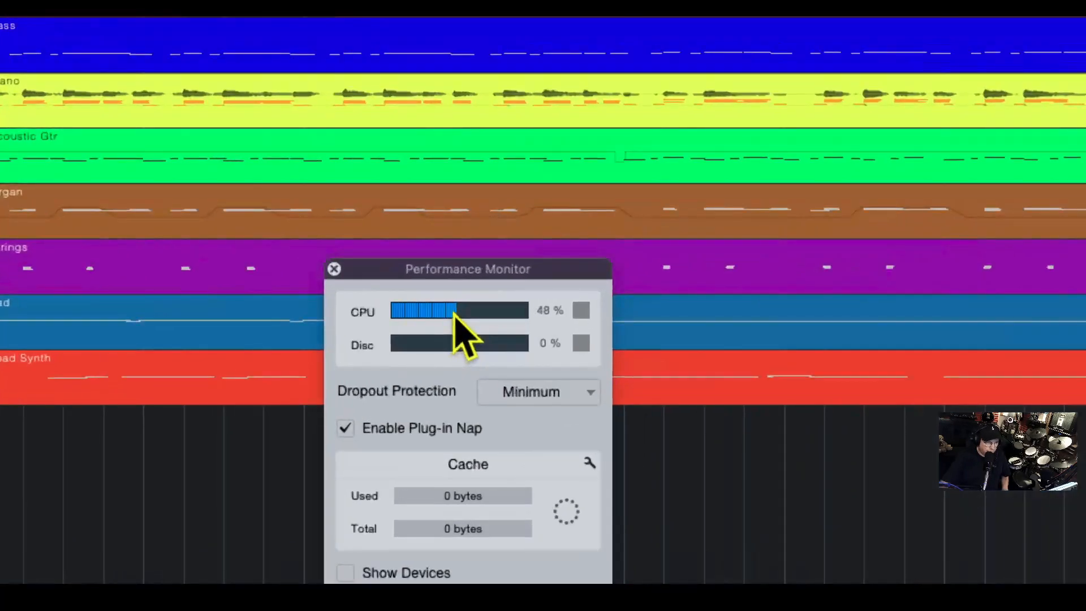
pyautogui.press('space')
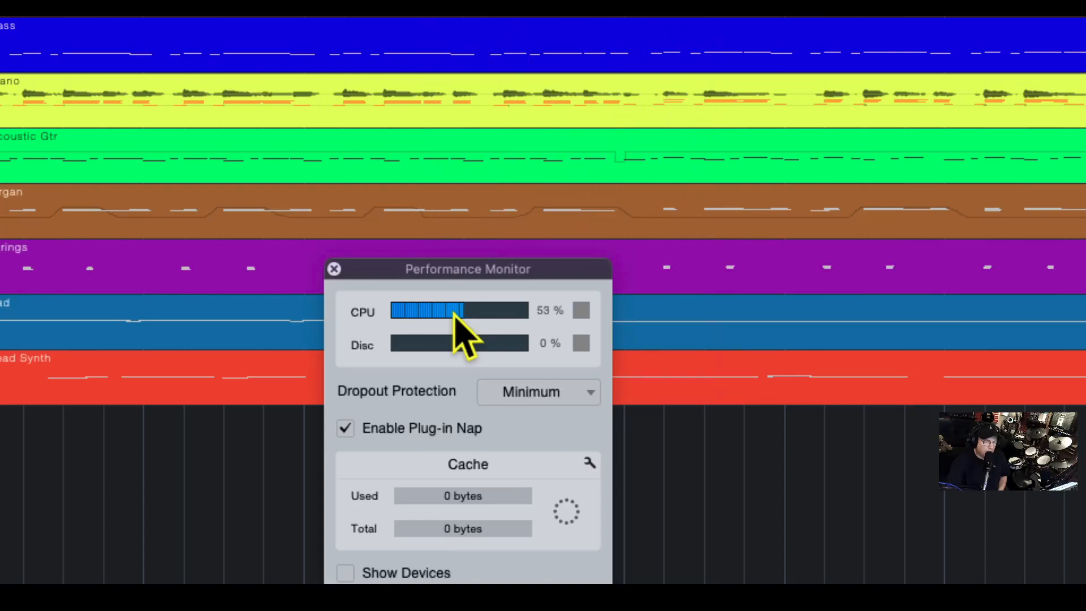
pyautogui.click(334, 269)
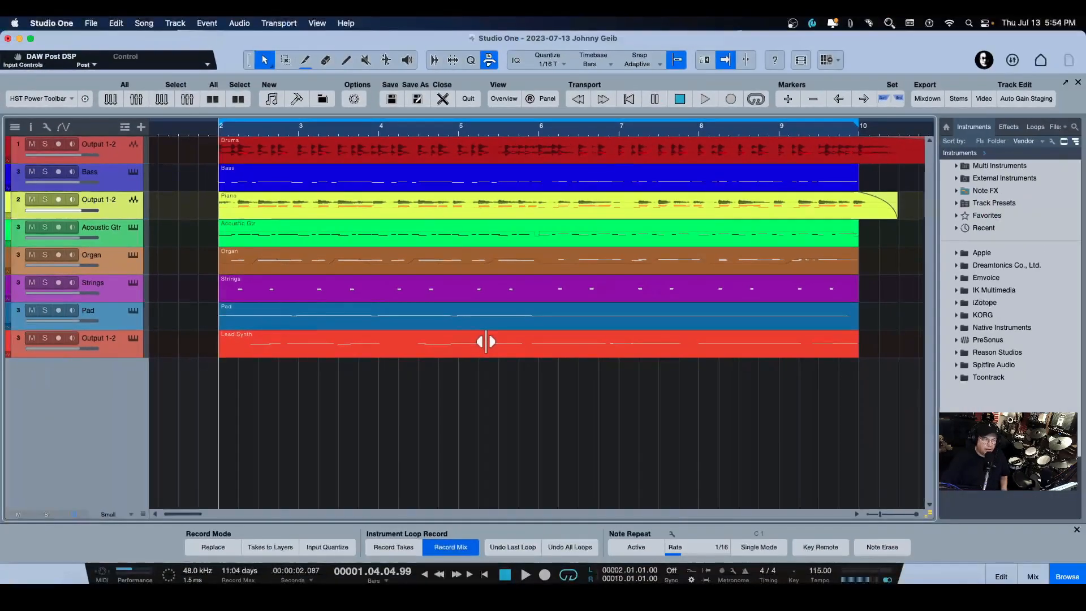
# - Move the Piano audio track above the Bass track, directly below Drums
pyautogui.hscroll(-1, 497, 345)
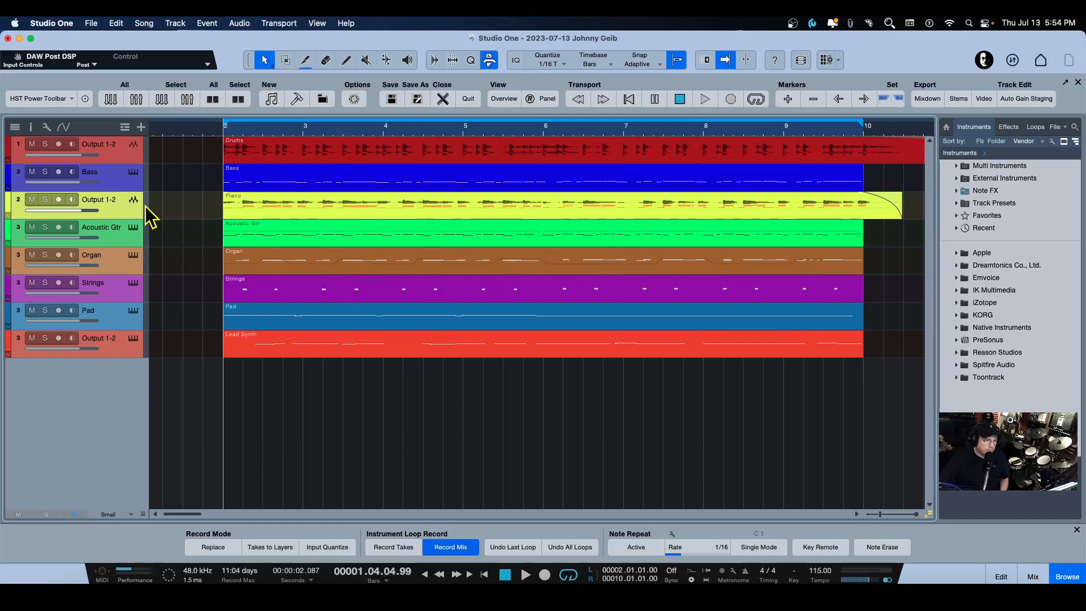
pyautogui.moveTo(119, 203); pyautogui.dragTo(120, 168)
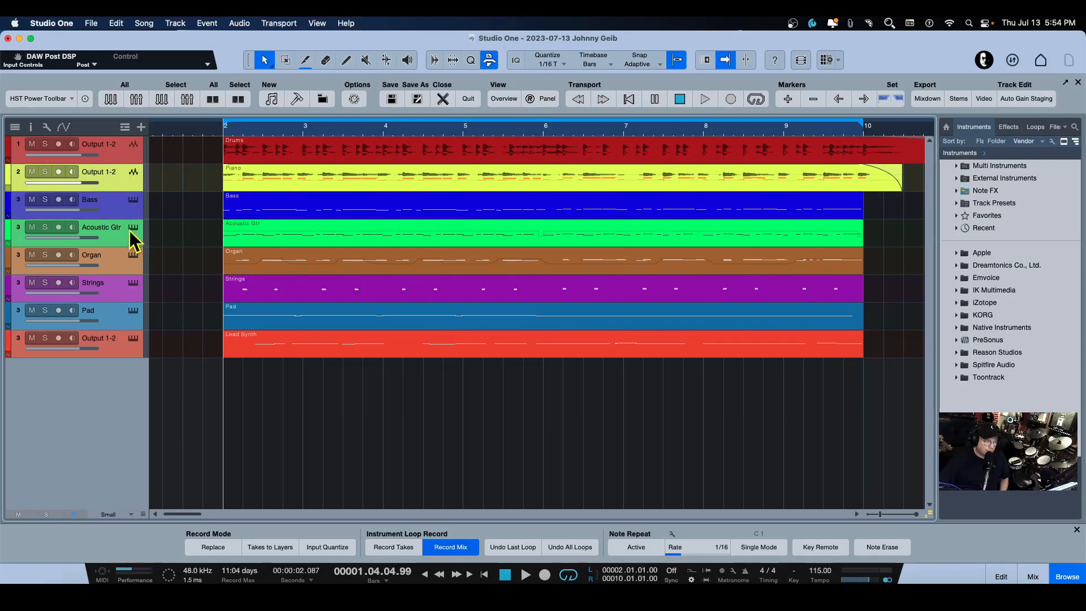
# - Transform the six tracks from Bass through Lead Synth to audio with Render Inserts, Preserve Instrument Track State, Remove Instrument and a 30 sec maximum Auto Tail
pyautogui.click(117, 206)
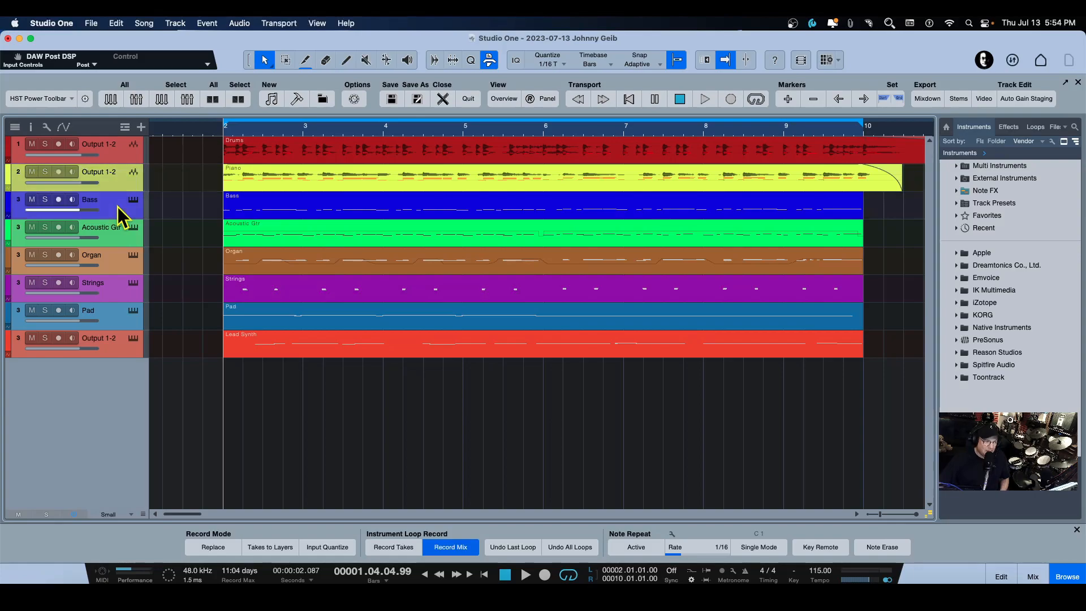
pyautogui.keyDown('shift'); pyautogui.click(119, 344); pyautogui.keyUp('shift')
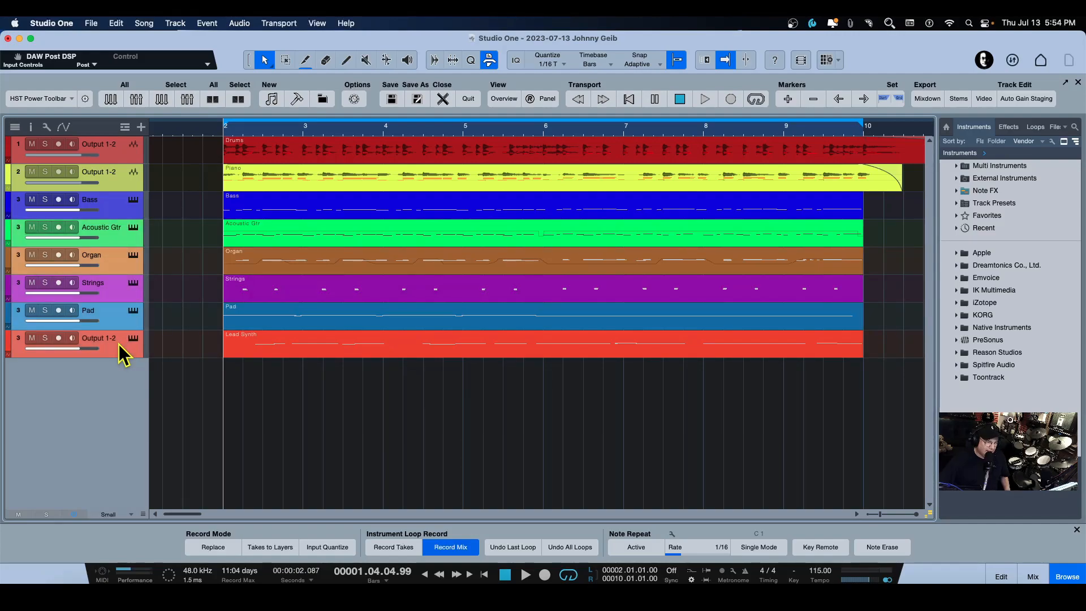
pyautogui.rightClick(118, 344)
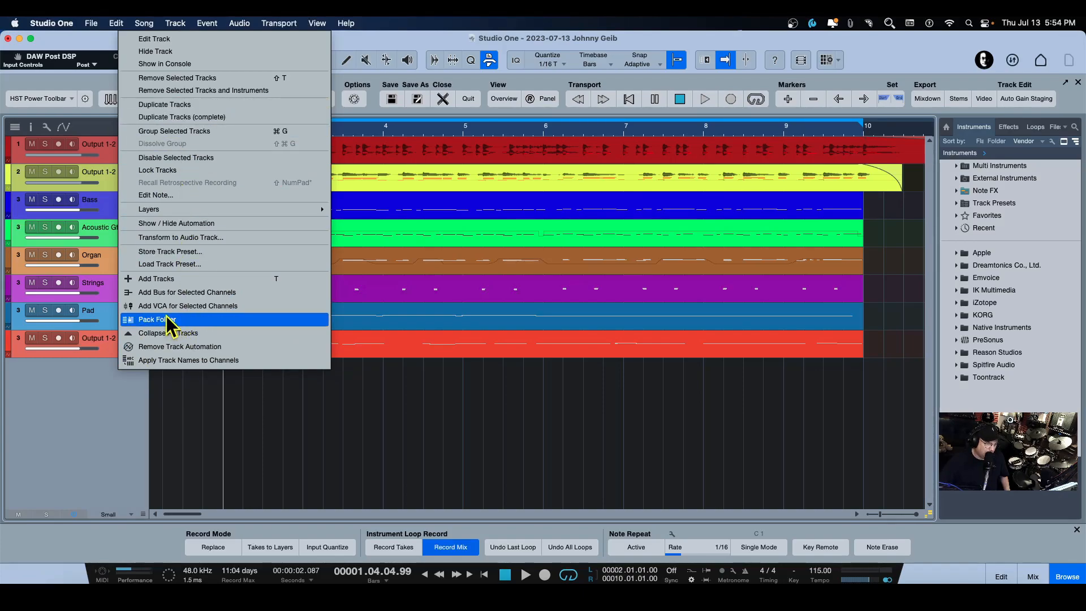
pyautogui.click(186, 238)
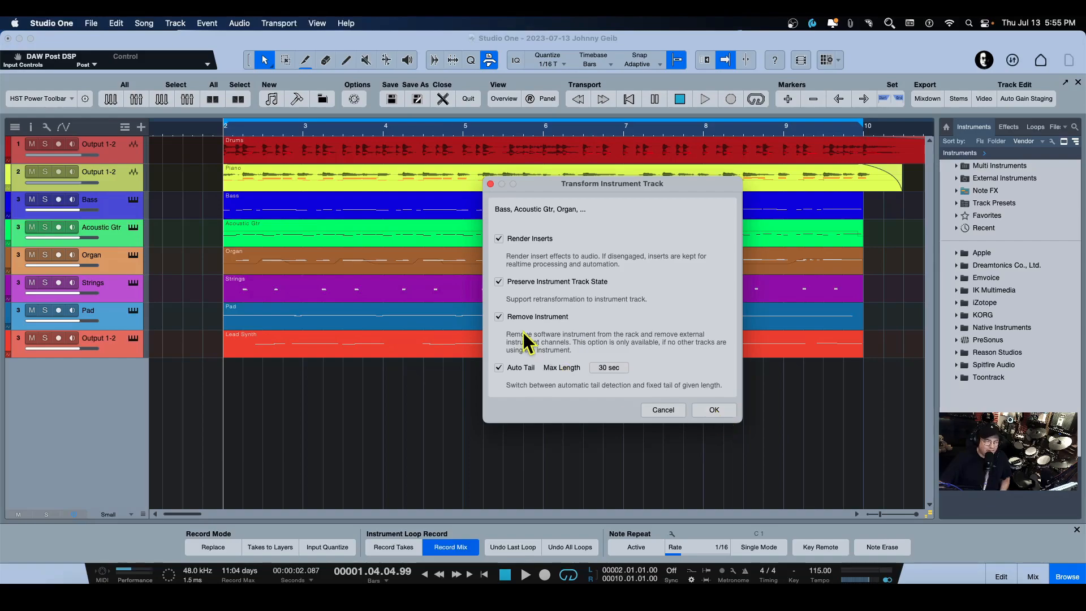
pyautogui.click(715, 411)
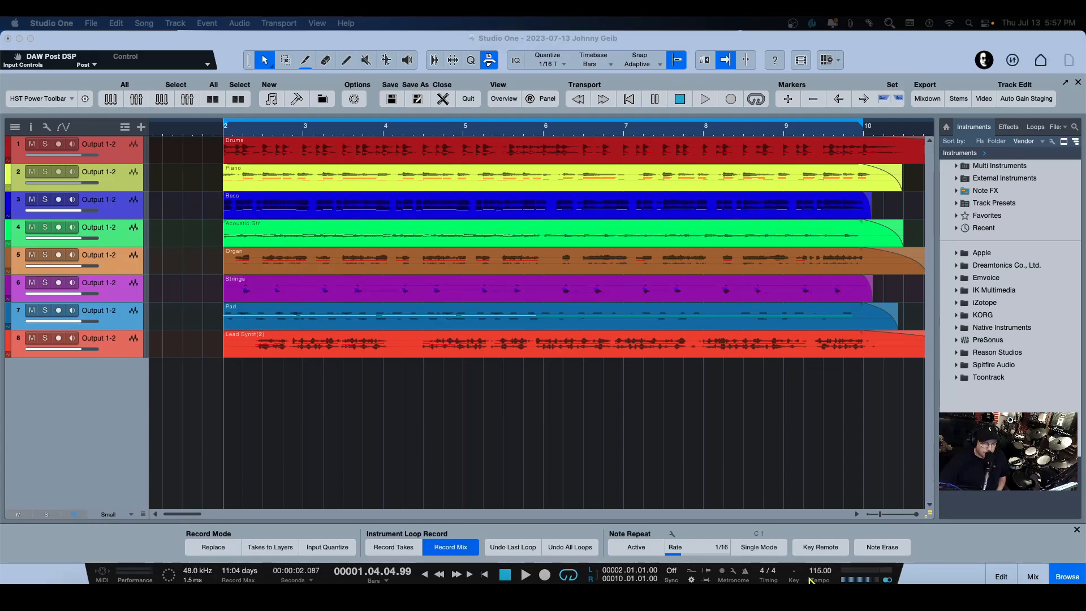
# - Review the audio channels in the mixer, and check the CPU load in the Performance Monitor during playback of the rendered arrangement
pyautogui.click(1032, 576)
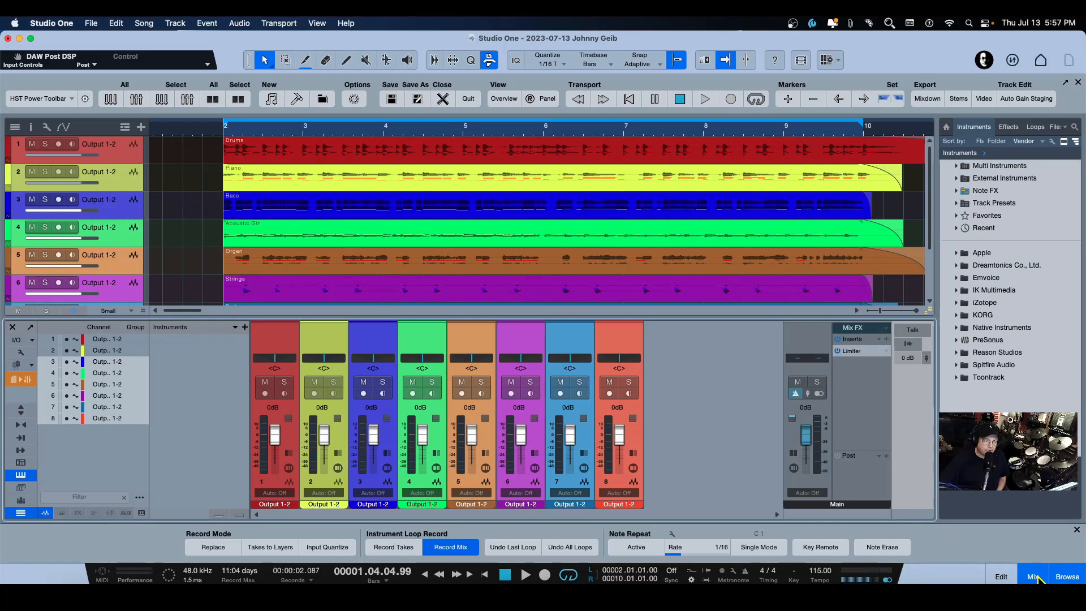
pyautogui.click(1037, 576)
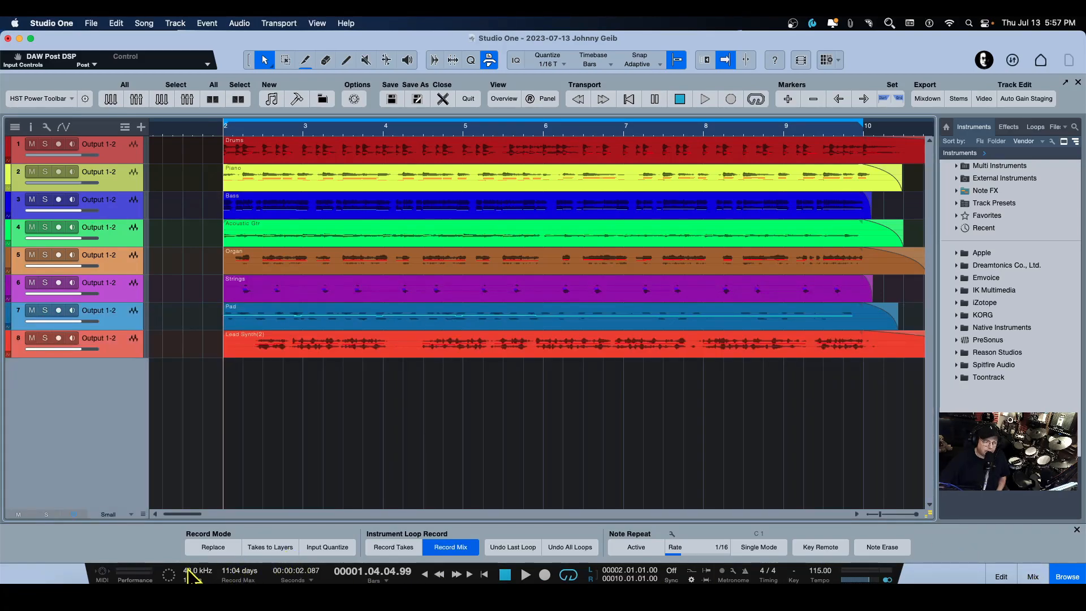
pyautogui.click(136, 575)
pyautogui.moveTo(450, 291); pyautogui.dragTo(505, 324)
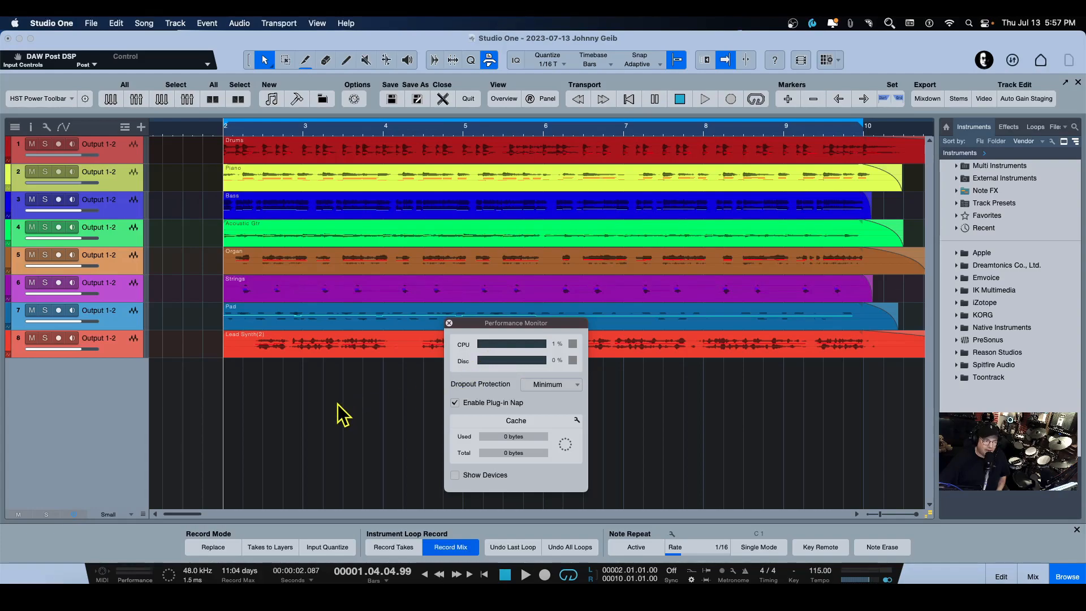
pyautogui.press('space')
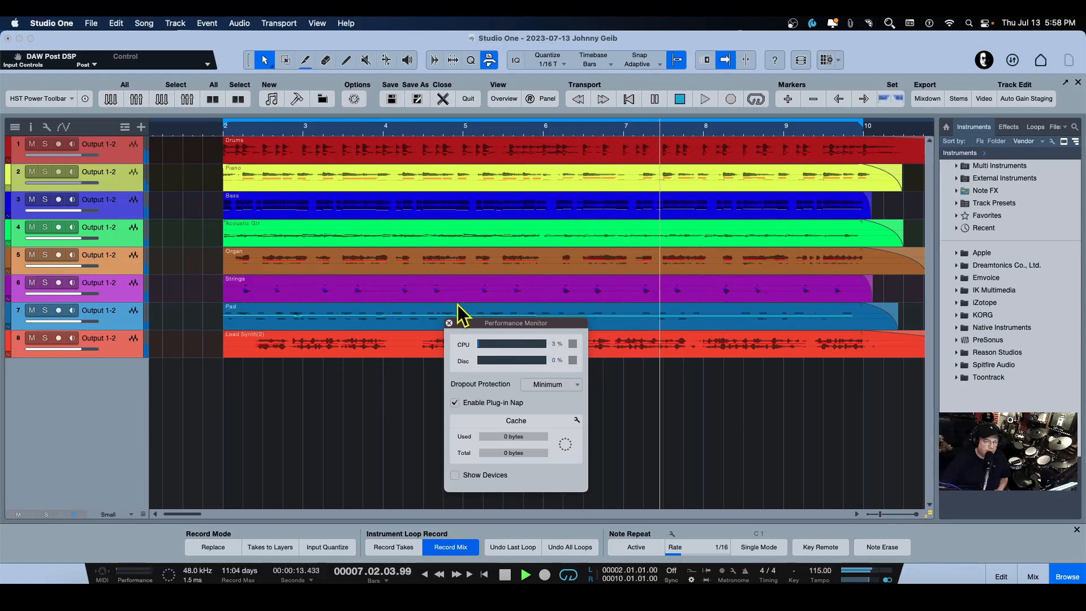
pyautogui.press('f')
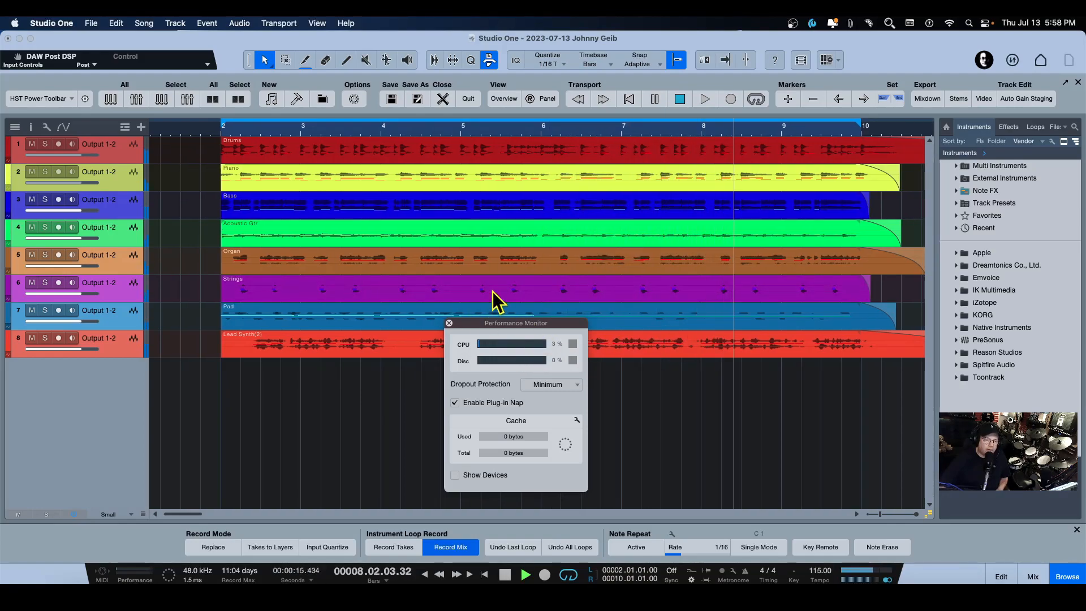